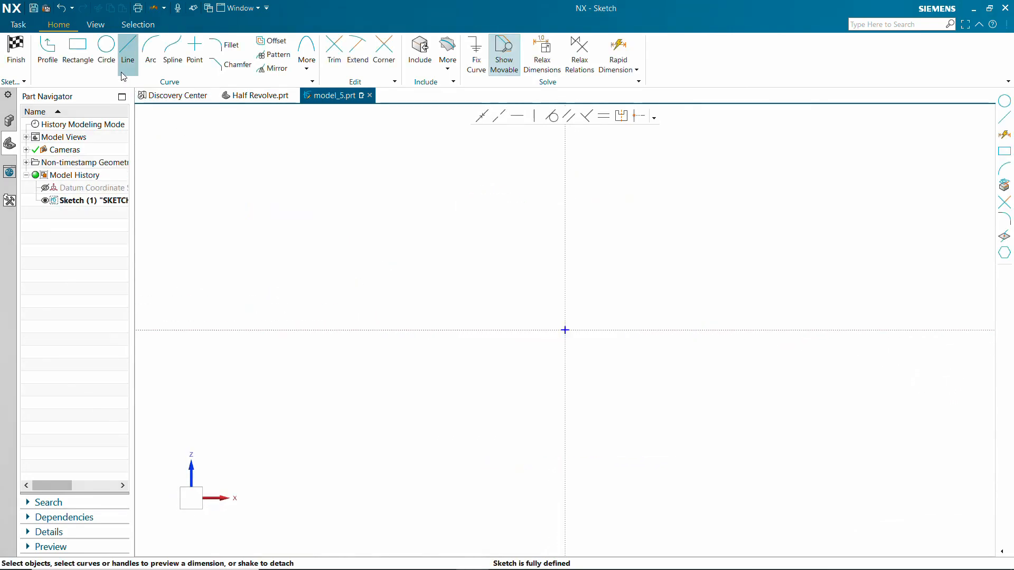
Step: Sketch a circle of diameter 500 centred on the sketch origin
{"action": "left_click", "coordinate": [107, 47]}
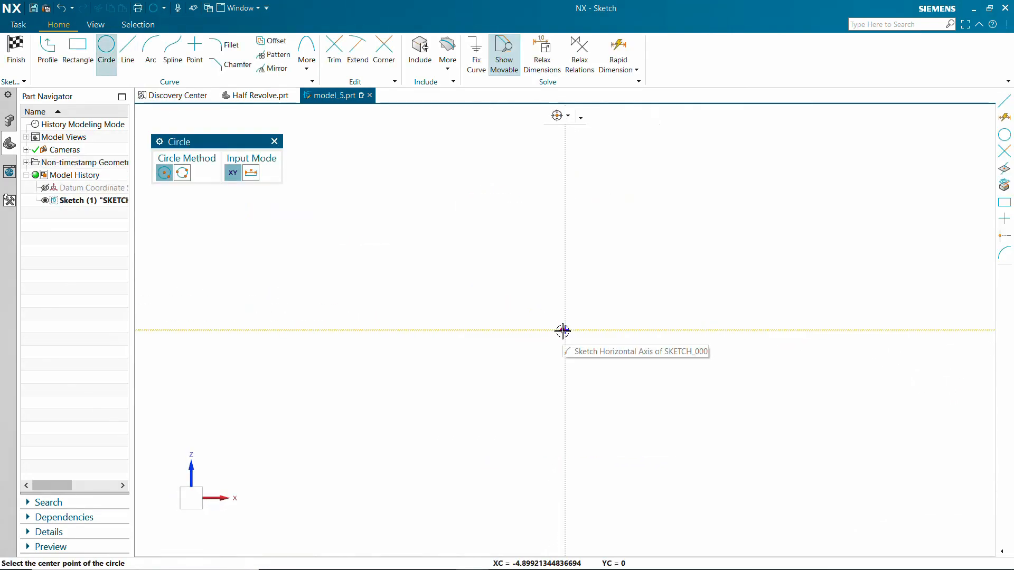
{"action": "left_click", "coordinate": [565, 330]}
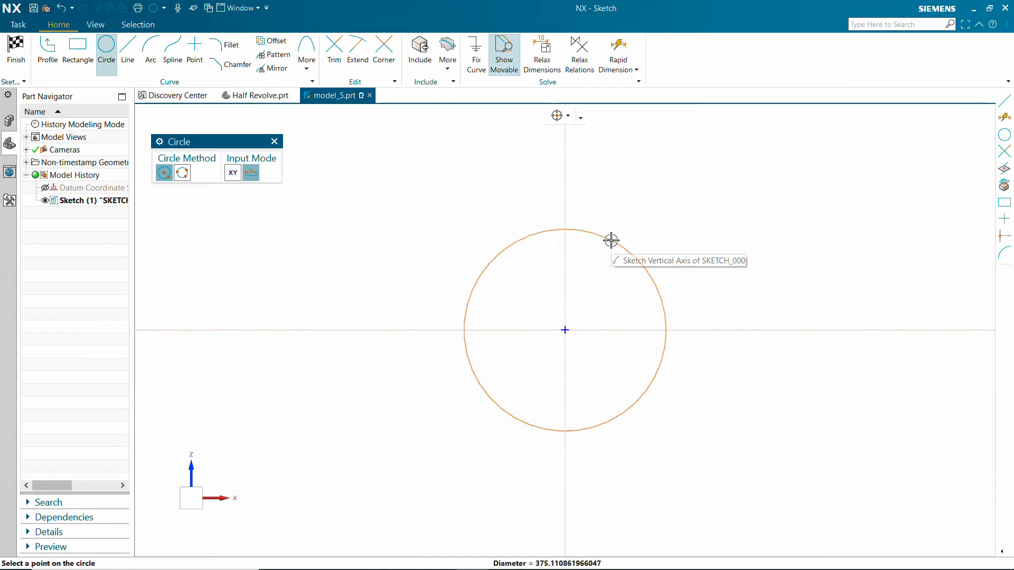
{"action": "type", "text": "500"}
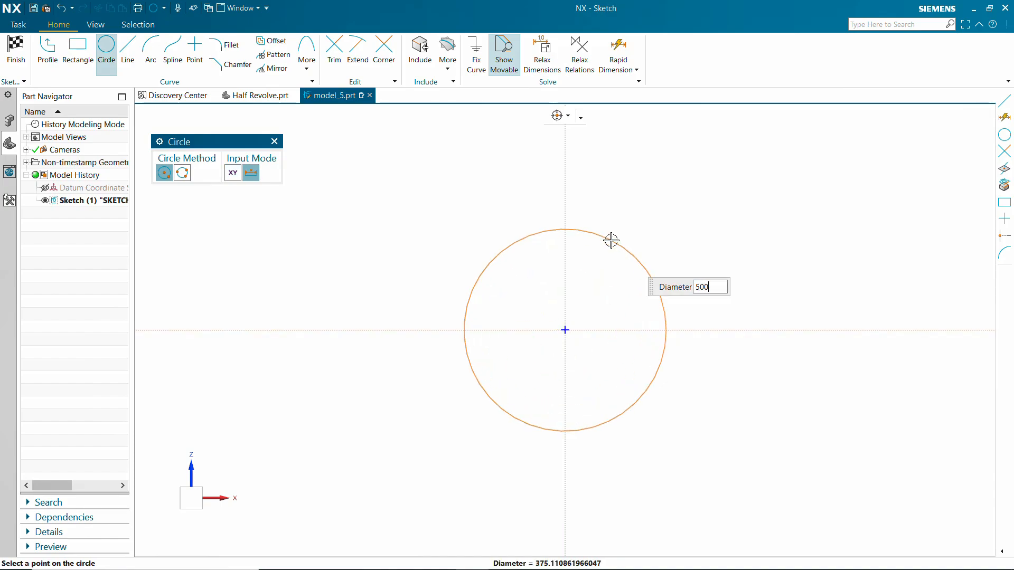
{"action": "key", "text": "Return"}
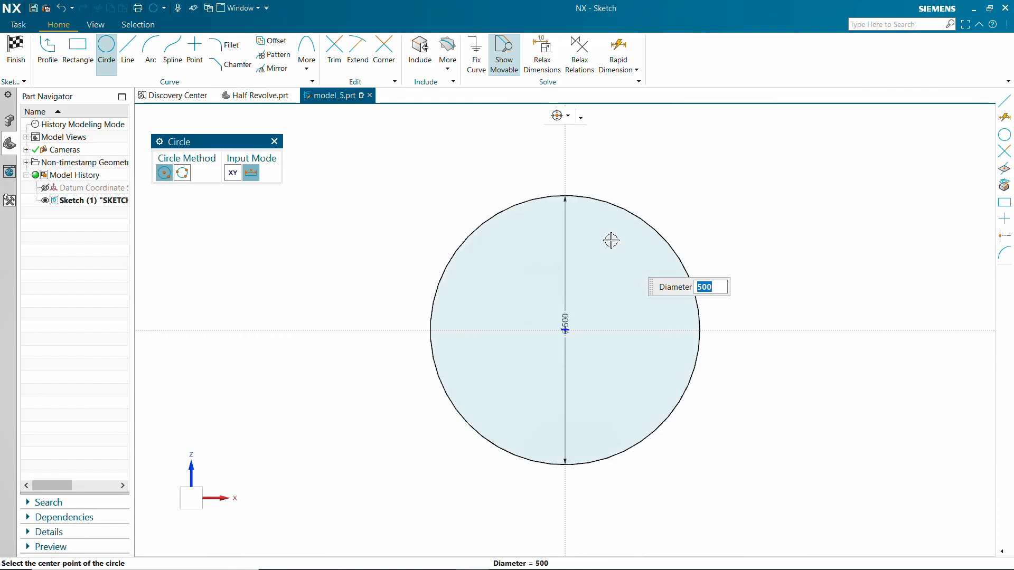
{"action": "key", "text": "Escape"}
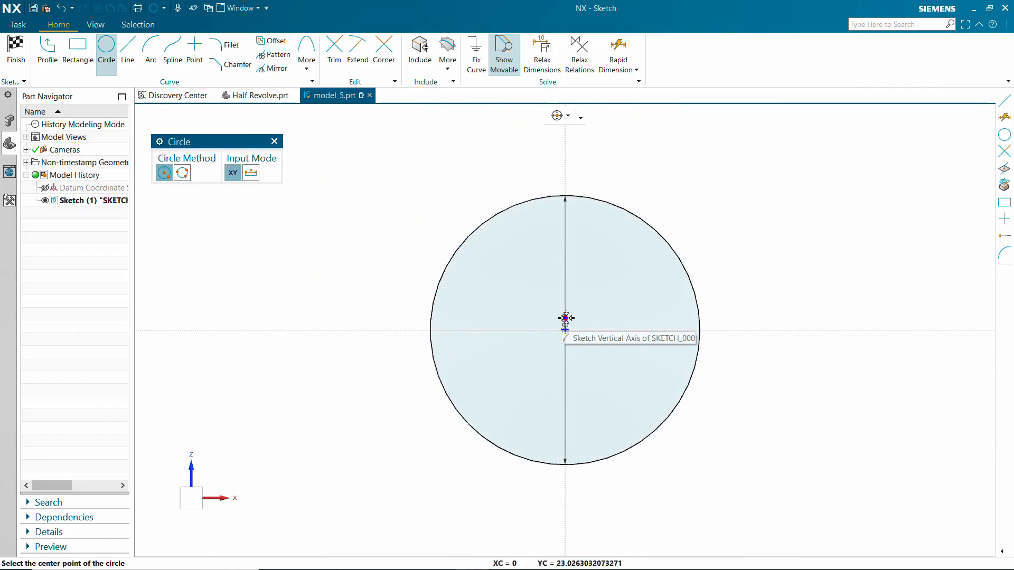
{"action": "key", "text": "Escape"}
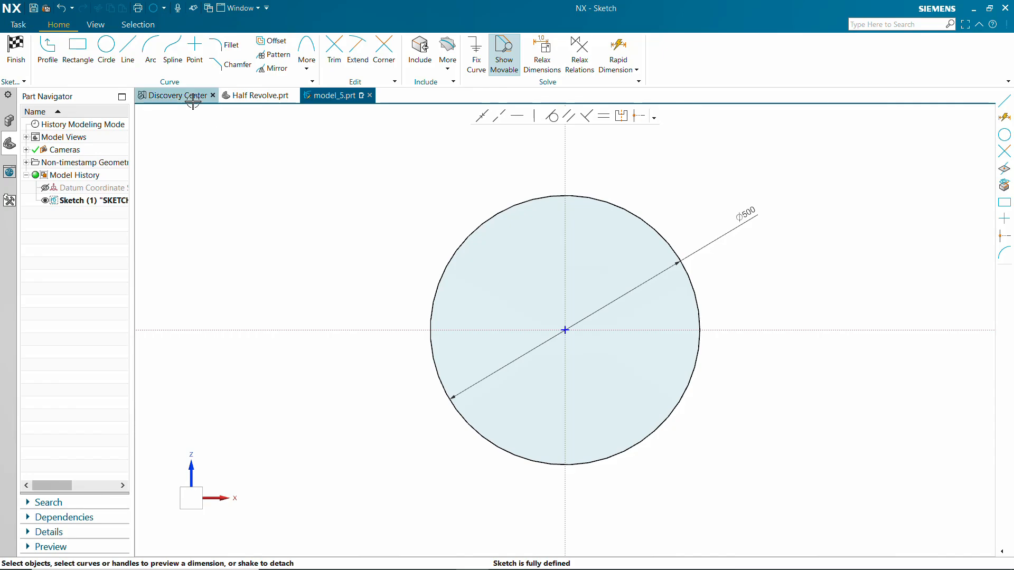
Step: Sketch a two-point rectangle from the origin up and outward beyond the circle's upper-right quadrant and finish the sketch
{"action": "left_click", "coordinate": [78, 50]}
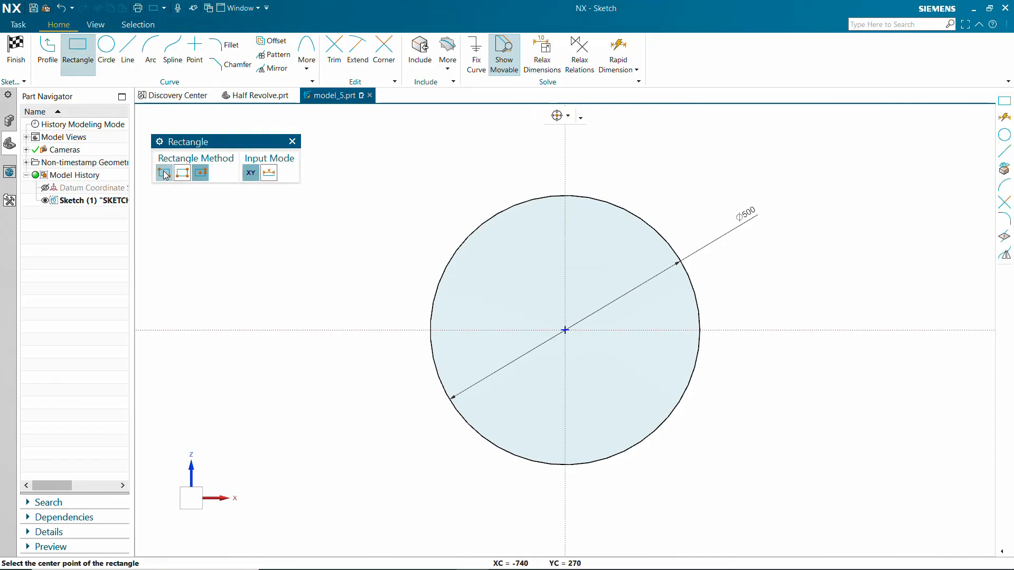
{"action": "left_click", "coordinate": [164, 173]}
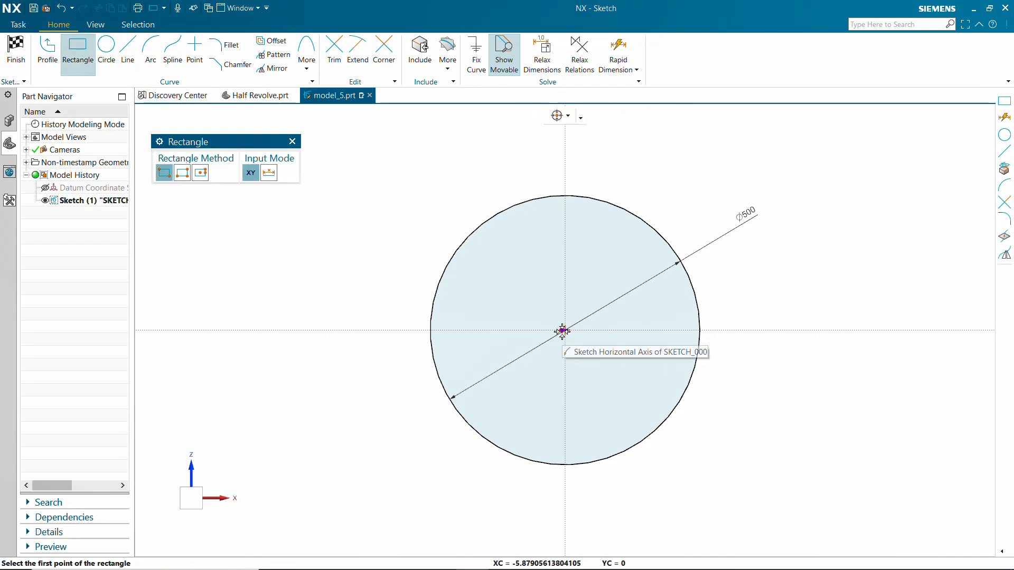
{"action": "left_click", "coordinate": [564, 331]}
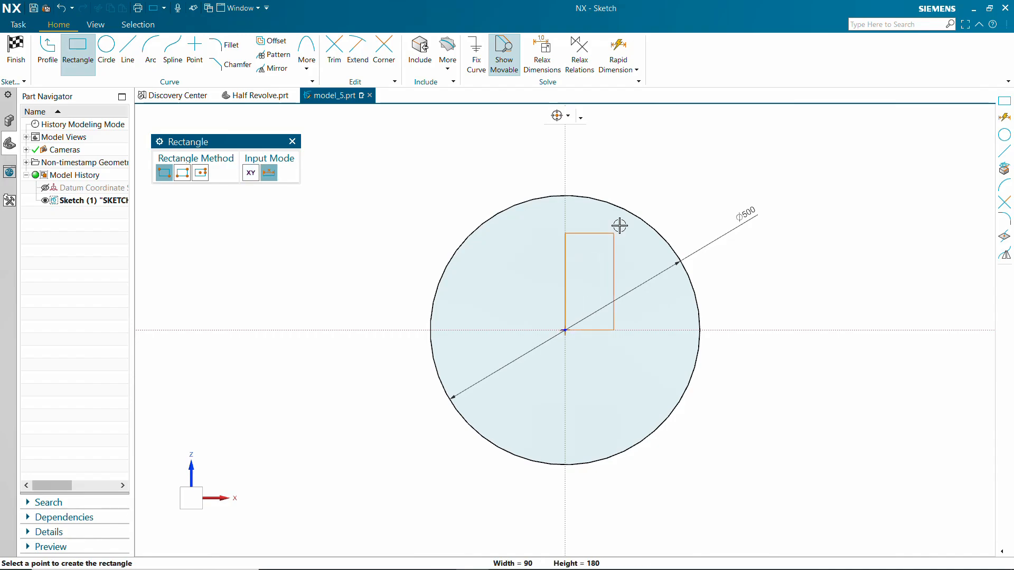
{"action": "left_click", "coordinate": [768, 139]}
{"action": "left_click", "coordinate": [17, 53]}
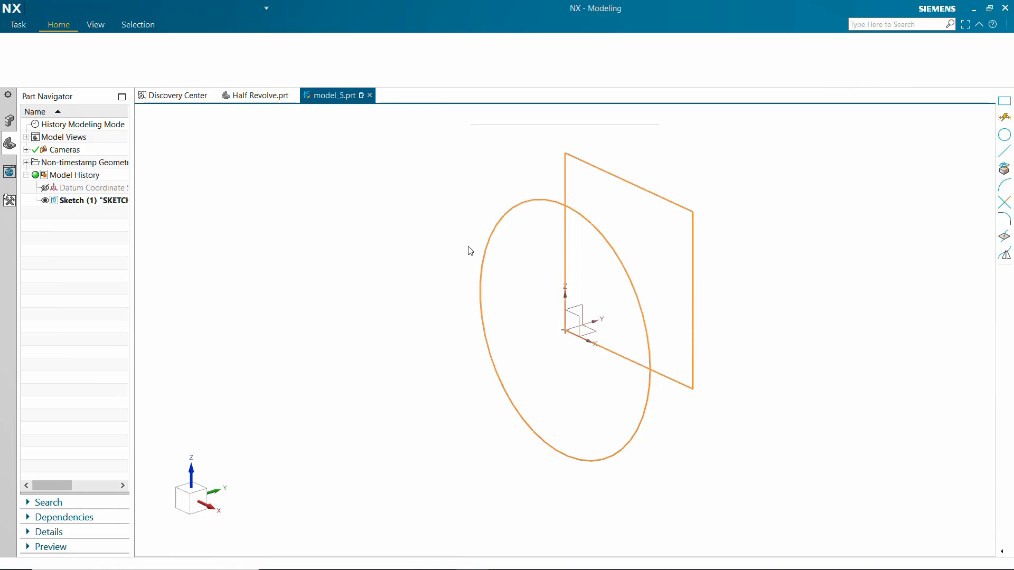
Step: Start a Revolve with reset settings and select the quarter-circle region as its section using Region Boundary Curves
{"action": "mouse_move", "coordinate": [407, 266]}
{"action": "middle_mouse_down", "text": "shift"}
{"action": "mouse_move", "coordinate": [395, 288]}
{"action": "mouse_move", "coordinate": [358, 294]}
{"action": "middle_mouse_up", "text": "shift"}
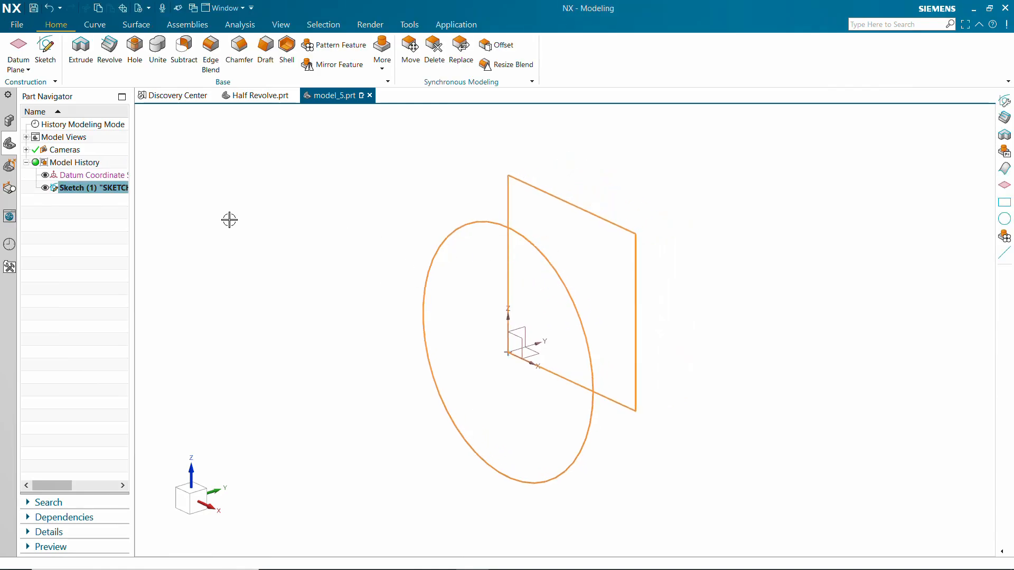
{"action": "left_click", "coordinate": [109, 46]}
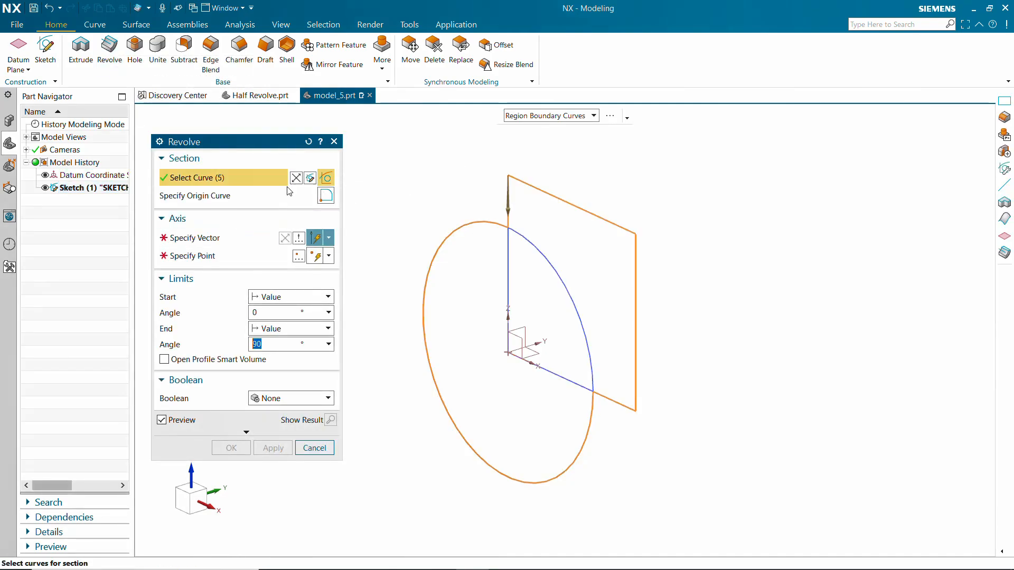
{"action": "left_click", "coordinate": [307, 142]}
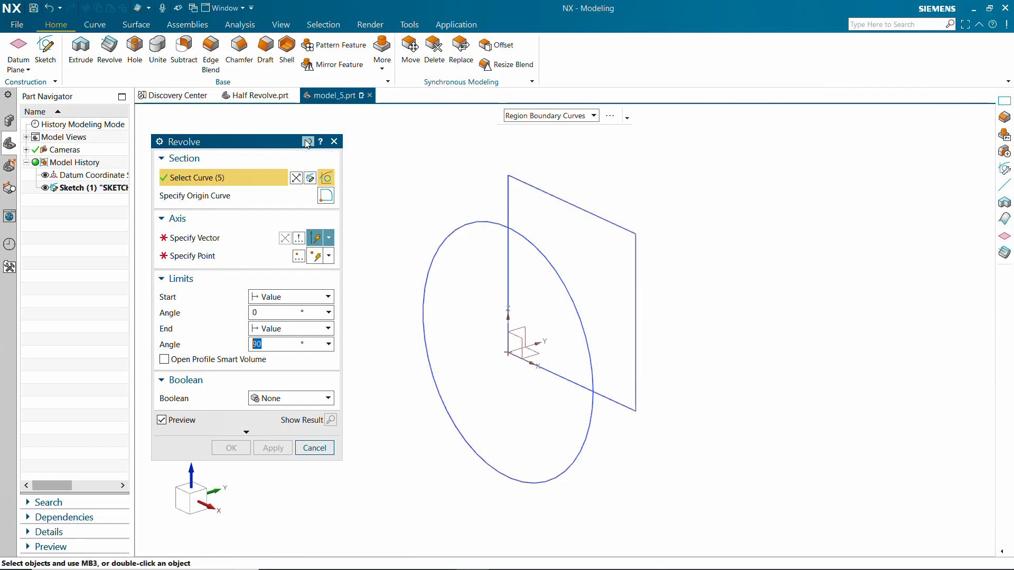
{"action": "left_click", "coordinate": [558, 116]}
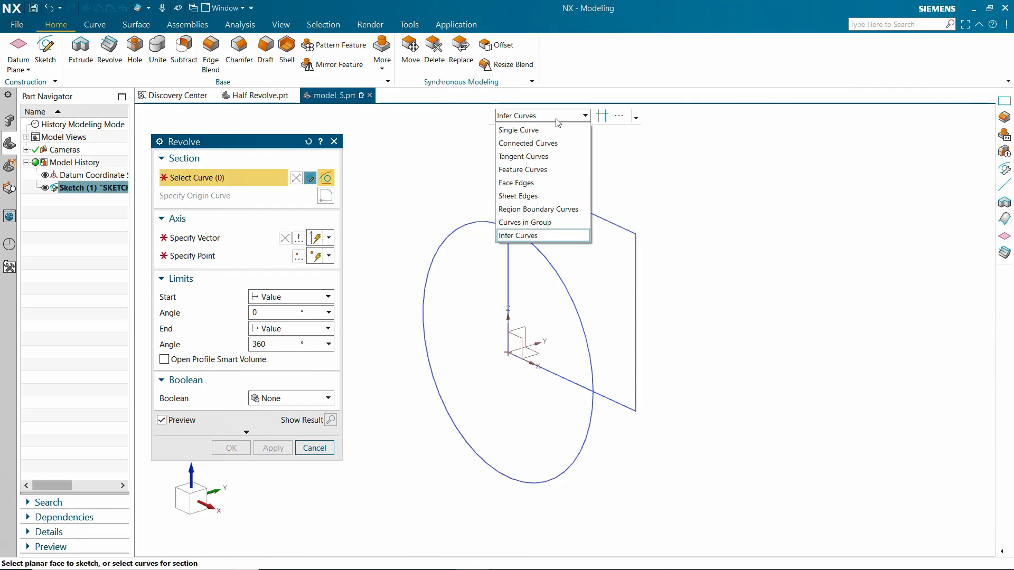
{"action": "left_click", "coordinate": [551, 208]}
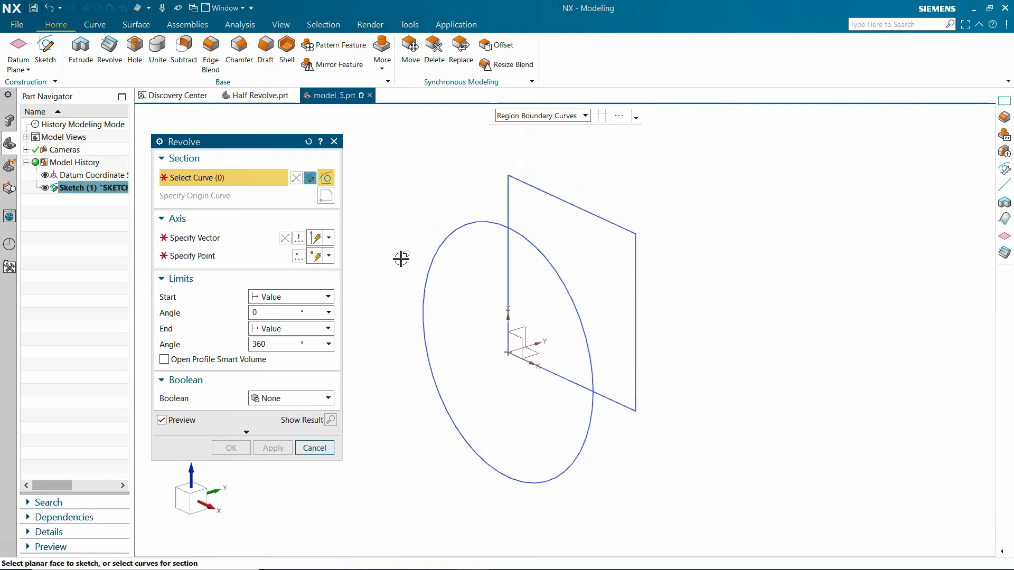
{"action": "left_click", "coordinate": [525, 273]}
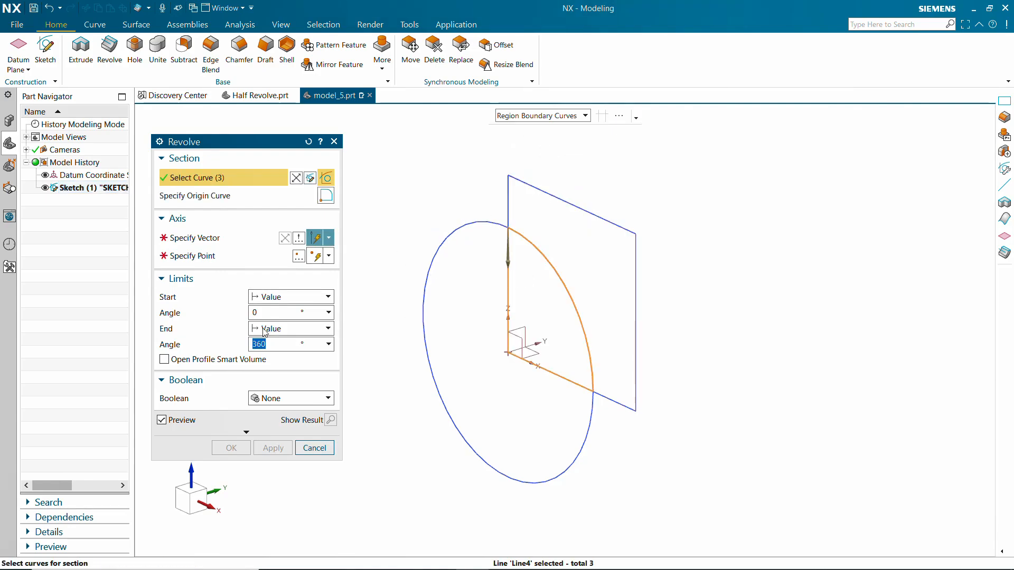
Step: Revolve the quarter-circle section from 0 to 90 degrees about the vertical Z axis through the origin
{"action": "left_click", "coordinate": [220, 240]}
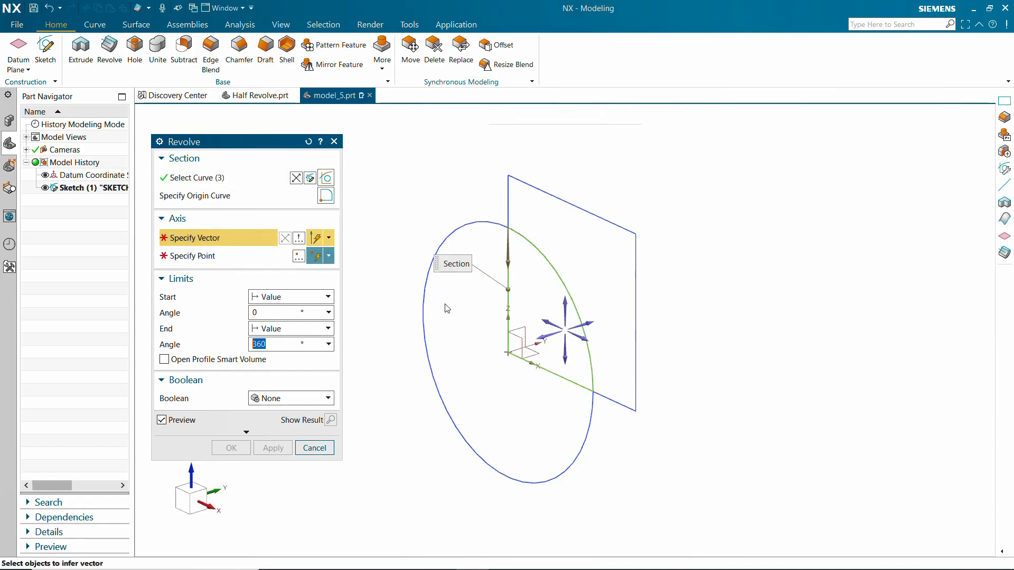
{"action": "left_click", "coordinate": [564, 302]}
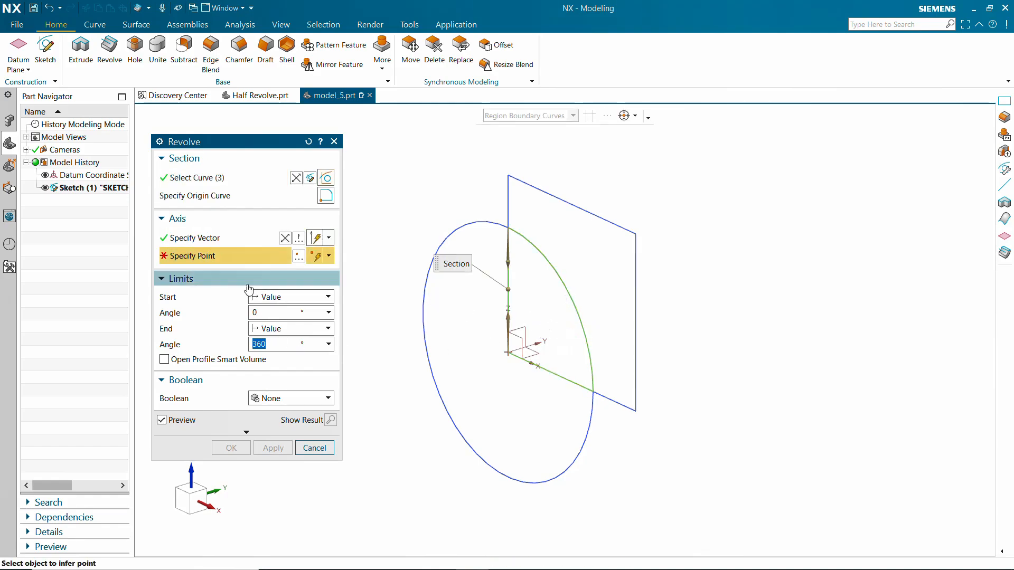
{"action": "left_click", "coordinate": [508, 354]}
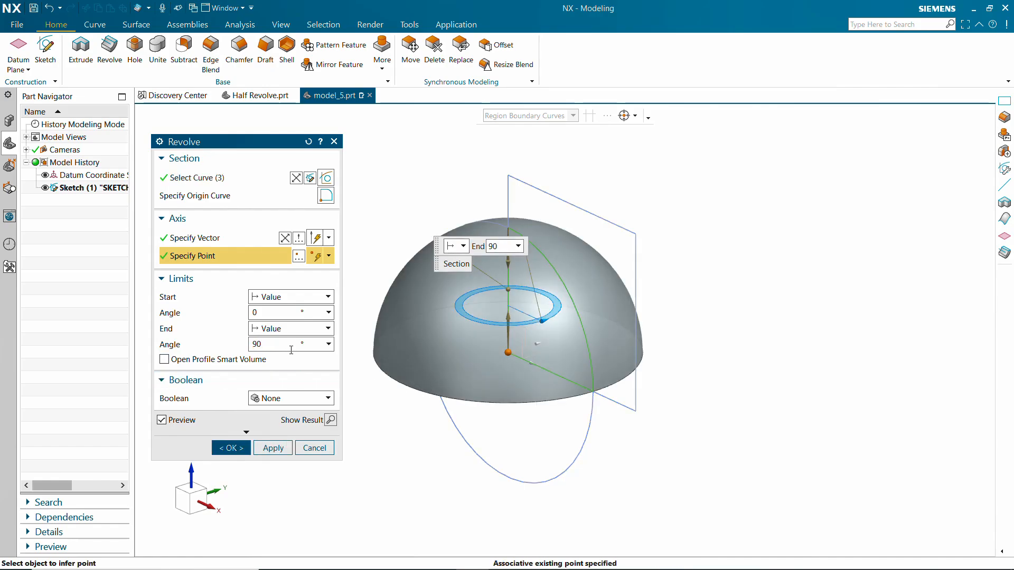
{"action": "left_click", "coordinate": [330, 419]}
{"action": "left_click", "coordinate": [233, 448]}
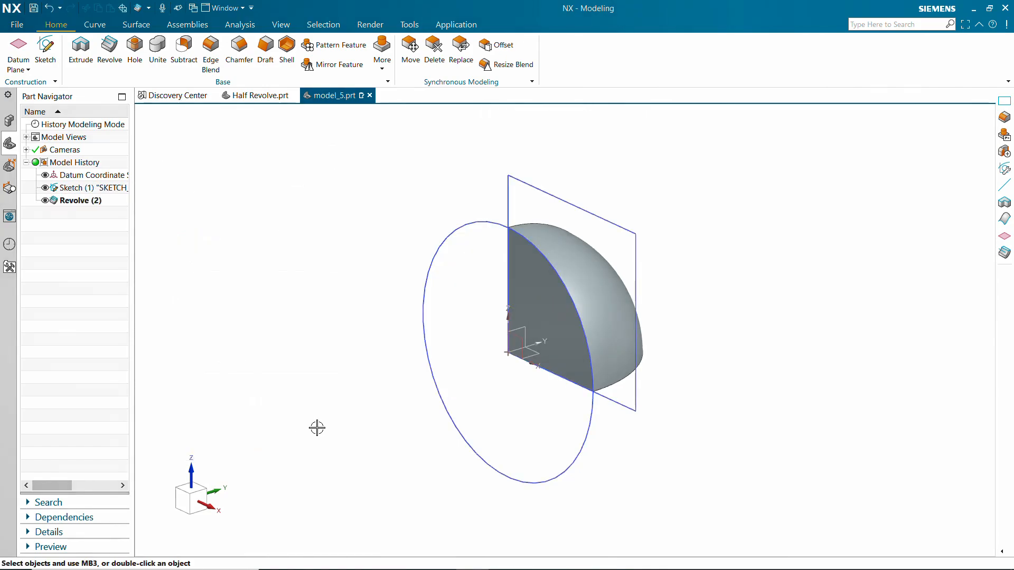
Step: Hide the first sketch and the datum coordinate system so only the revolved body is displayed
{"action": "left_click", "coordinate": [46, 188]}
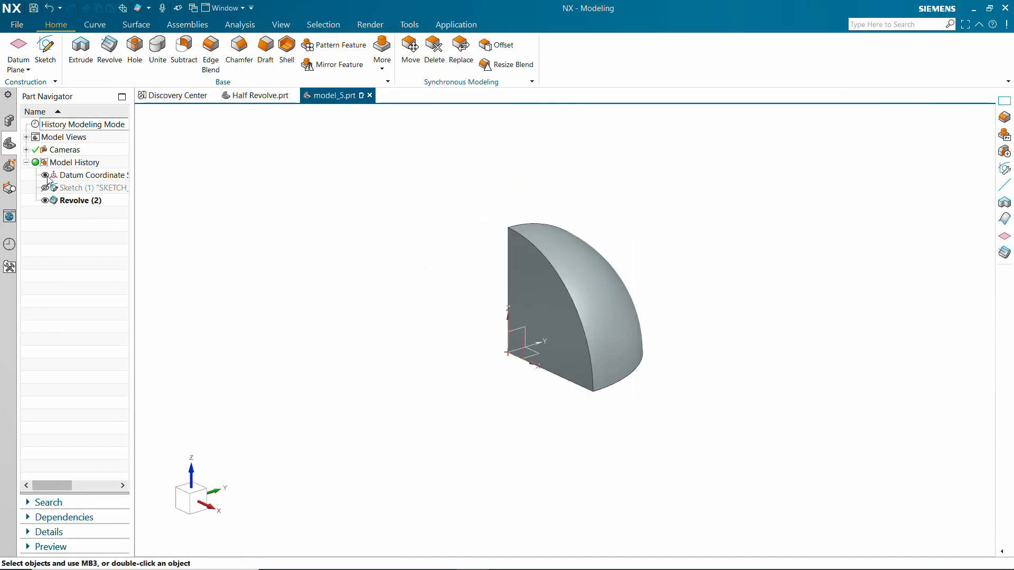
{"action": "left_click", "coordinate": [46, 176]}
{"action": "scroll", "coordinate": [679, 269], "scroll_direction": "up", "scroll_amount": 2}
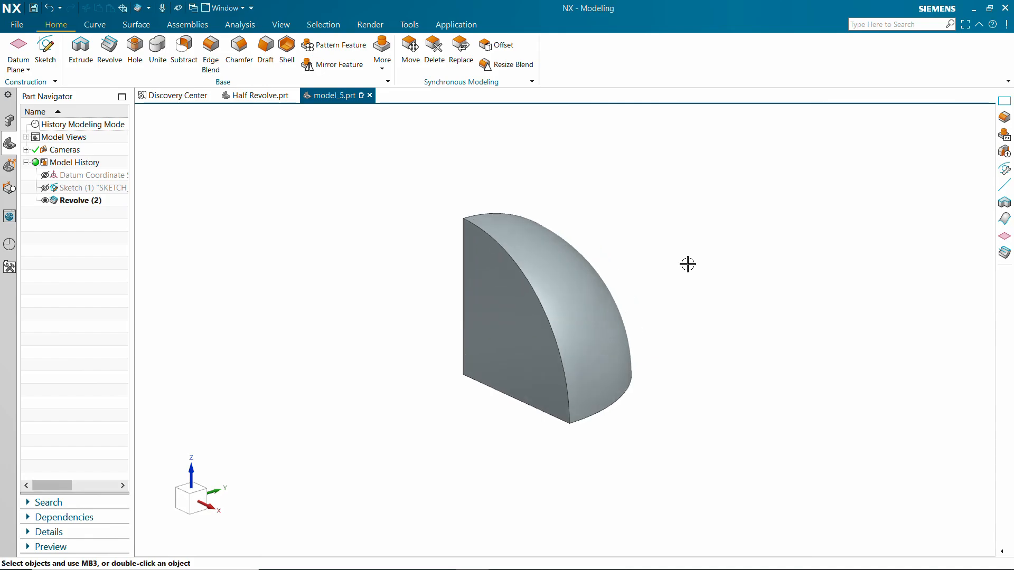
Step: Create a new sketch on the Front plane, along the body's flat front face
{"action": "left_click", "coordinate": [45, 48]}
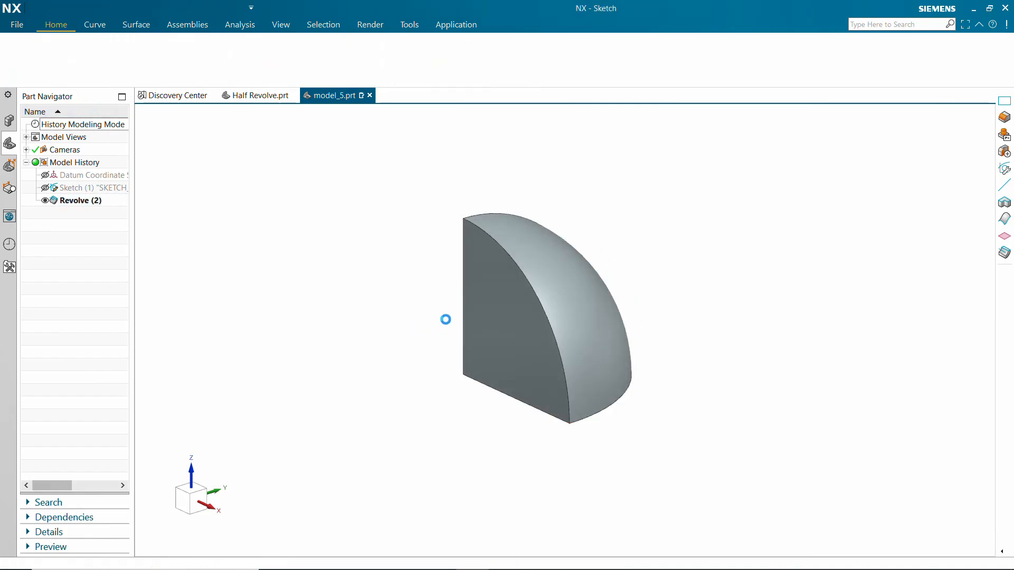
{"action": "left_click", "coordinate": [590, 248]}
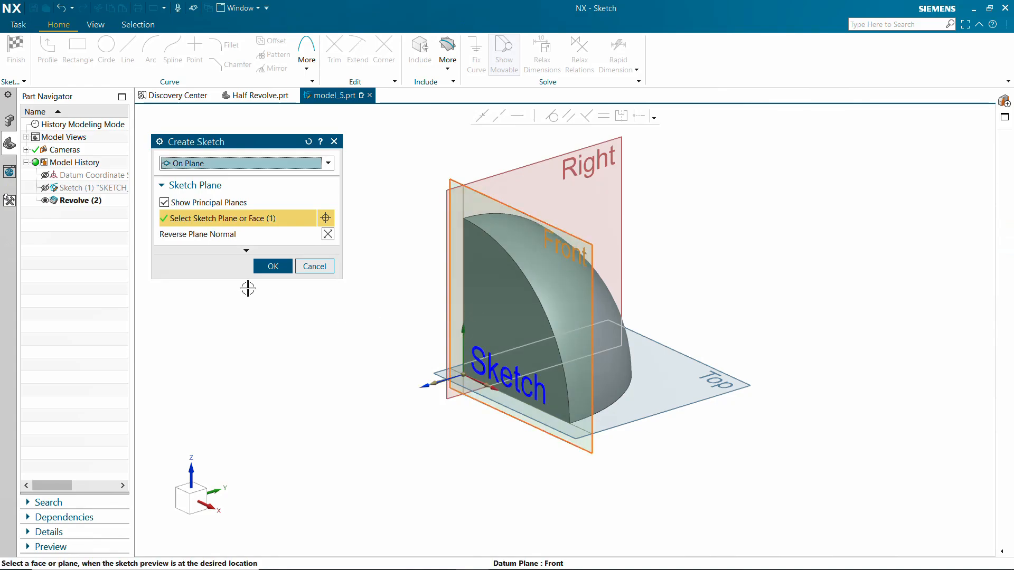
{"action": "left_click", "coordinate": [273, 266]}
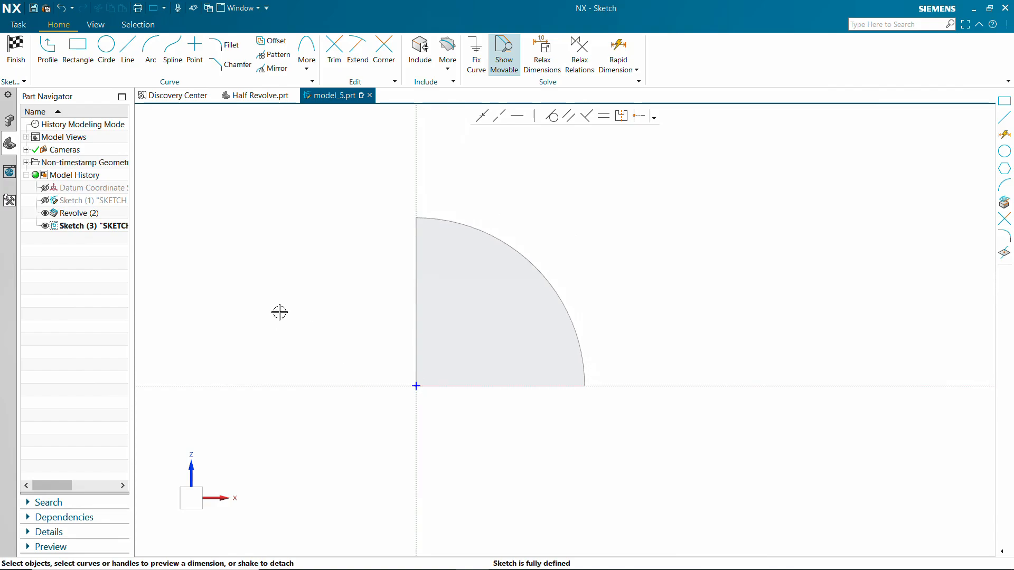
Step: Sketch a 100 by 100 square with one corner at the origin, inside the quarter-circle face
{"action": "left_click", "coordinate": [77, 53]}
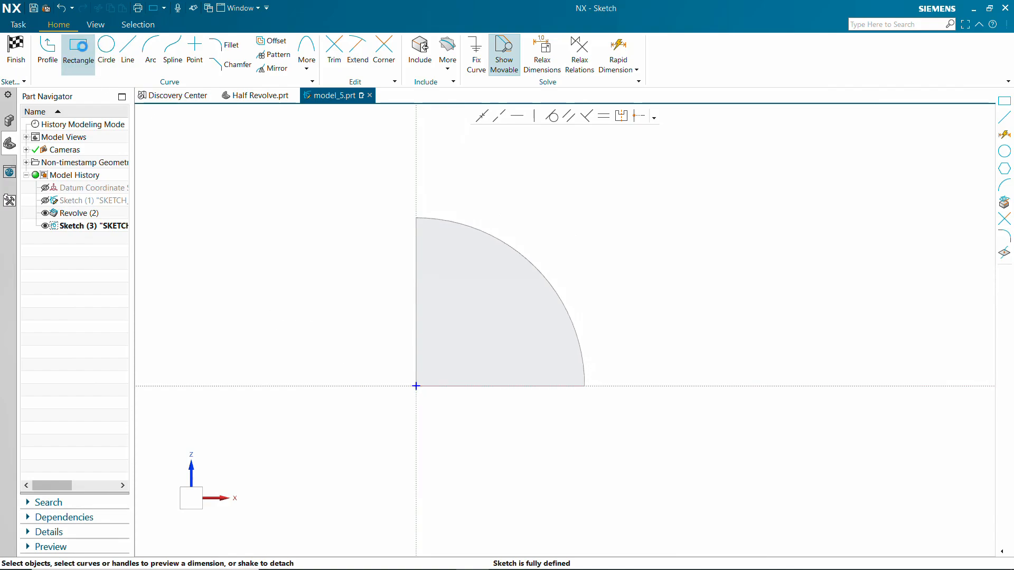
{"action": "left_click", "coordinate": [415, 386]}
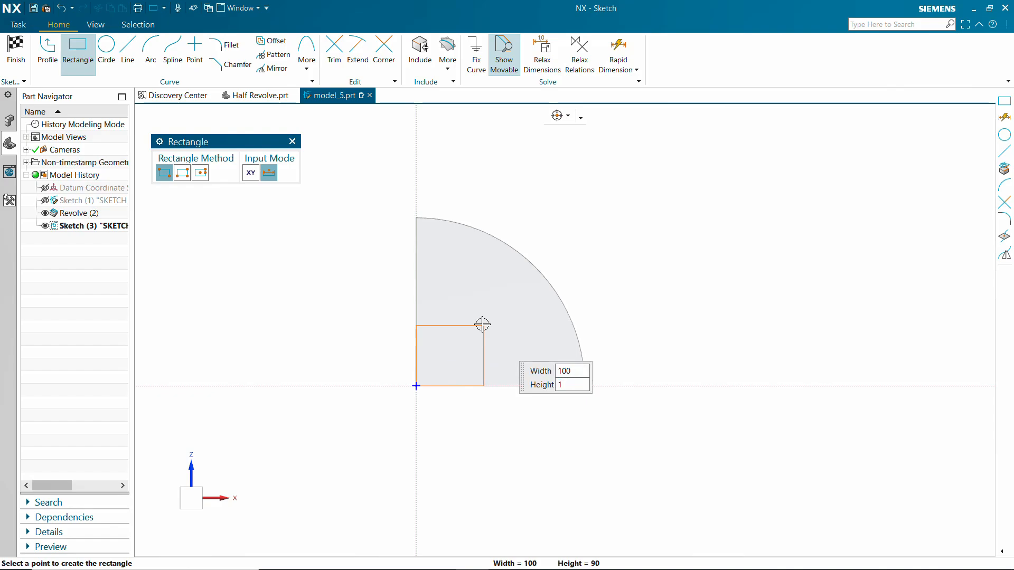
{"action": "key", "text": "Tab"}
{"action": "key", "text": "Return"}
{"action": "key", "text": "Escape"}
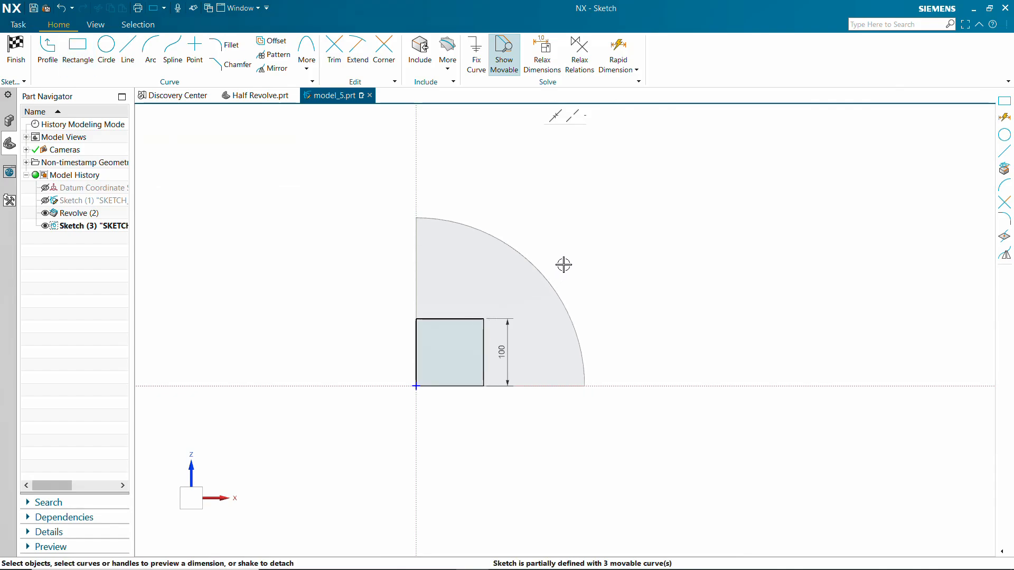
Step: Sketch a 100 by 100 square at 180 degrees, centred on the first square's outer upper corner, and finish the sketch
{"action": "left_click", "coordinate": [78, 50]}
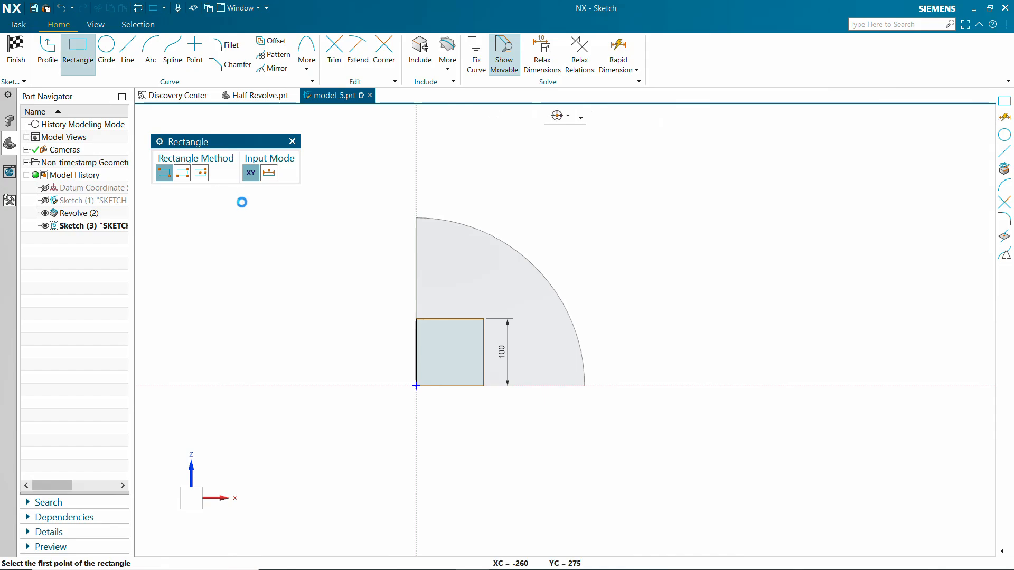
{"action": "left_click", "coordinate": [203, 175]}
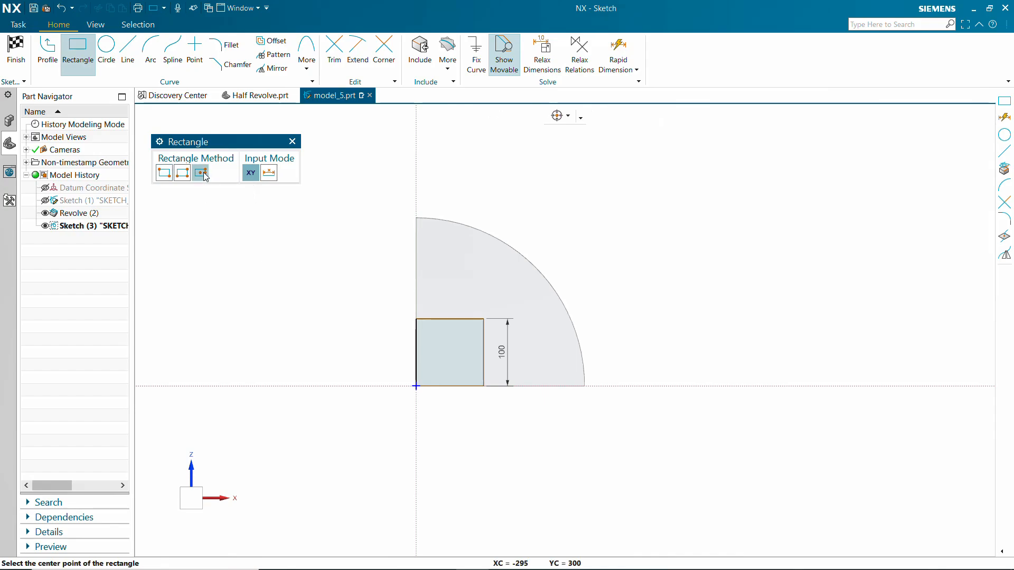
{"action": "left_click", "coordinate": [484, 319]}
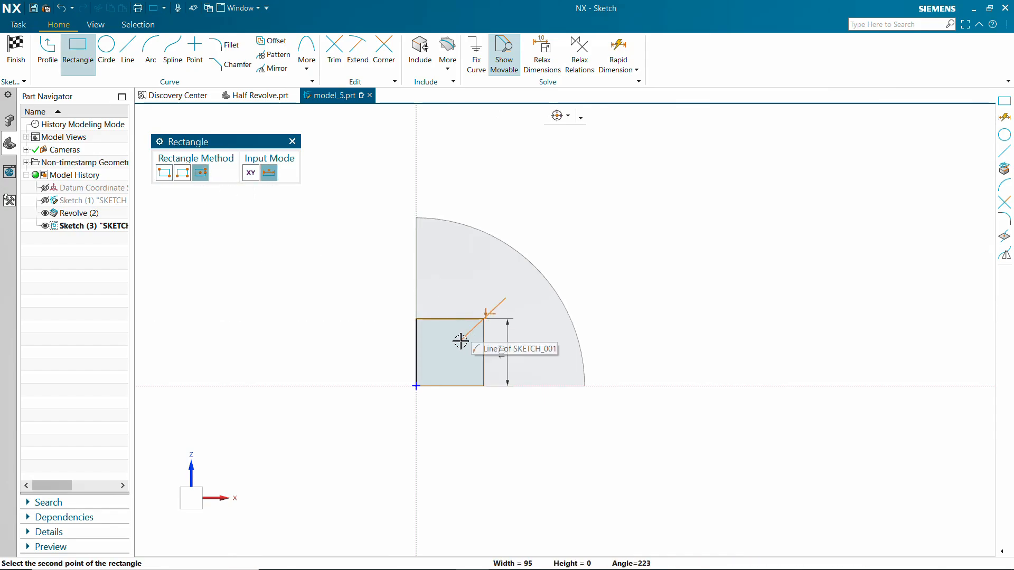
{"action": "left_click", "coordinate": [450, 318]}
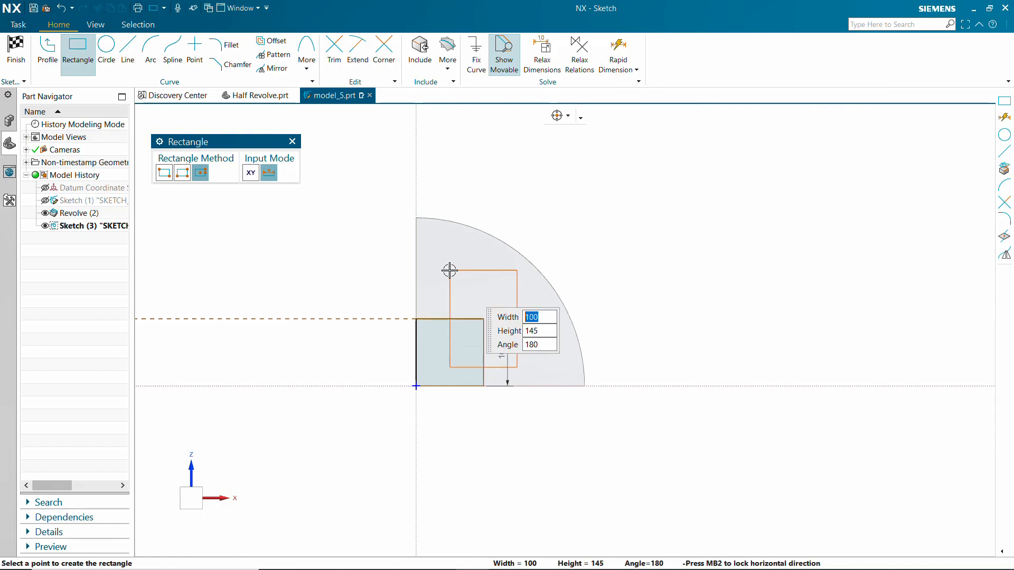
{"action": "key", "text": "Tab"}
{"action": "key", "text": "Tab"}
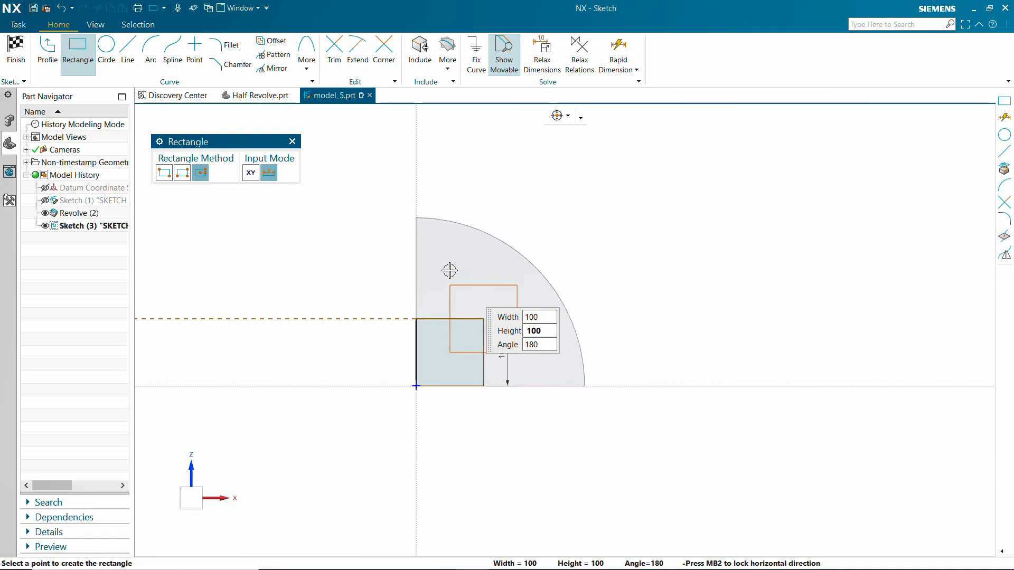
{"action": "key", "text": "Return"}
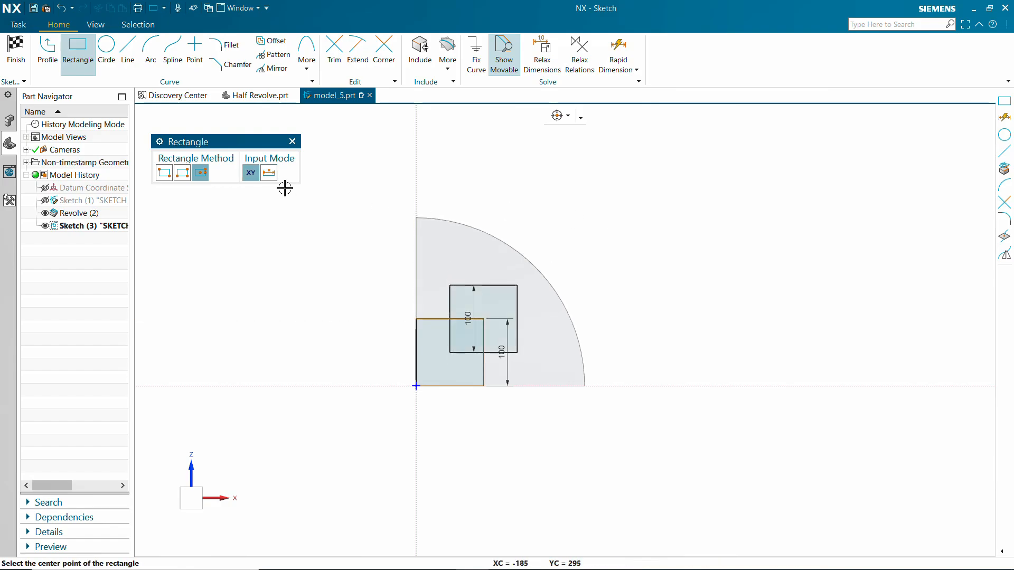
{"action": "left_click", "coordinate": [16, 50]}
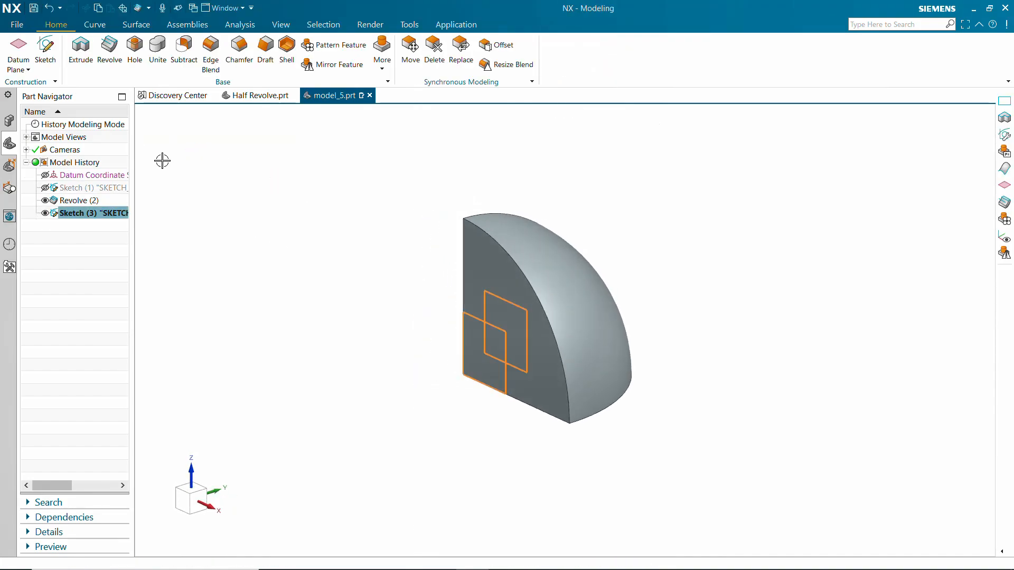
Step: Extrude only the upper offset square, chosen as connected curves, 250 mm out of the flat face united with the body, and hide its sketch
{"action": "left_click", "coordinate": [81, 46]}
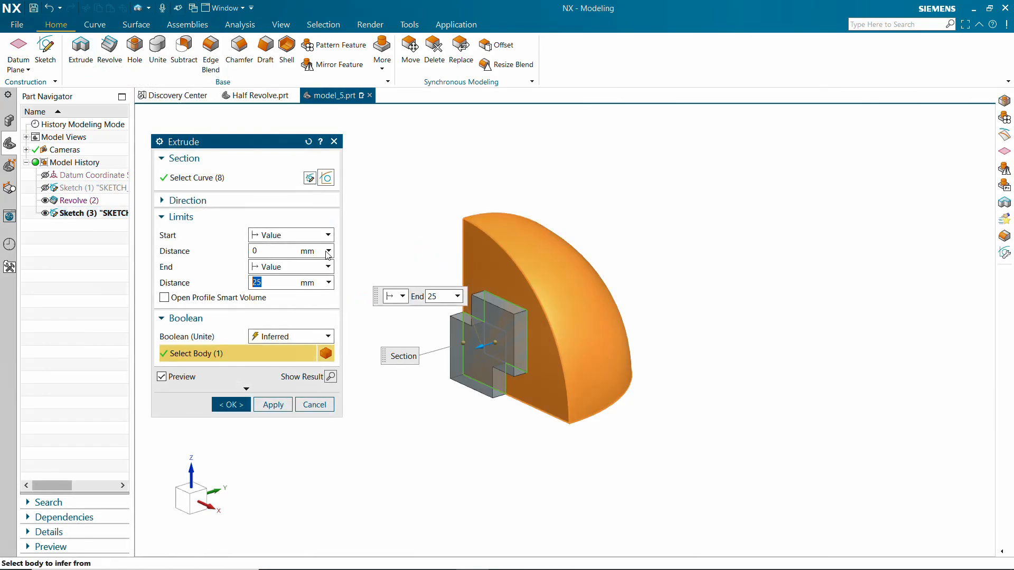
{"action": "left_click", "coordinate": [308, 141]}
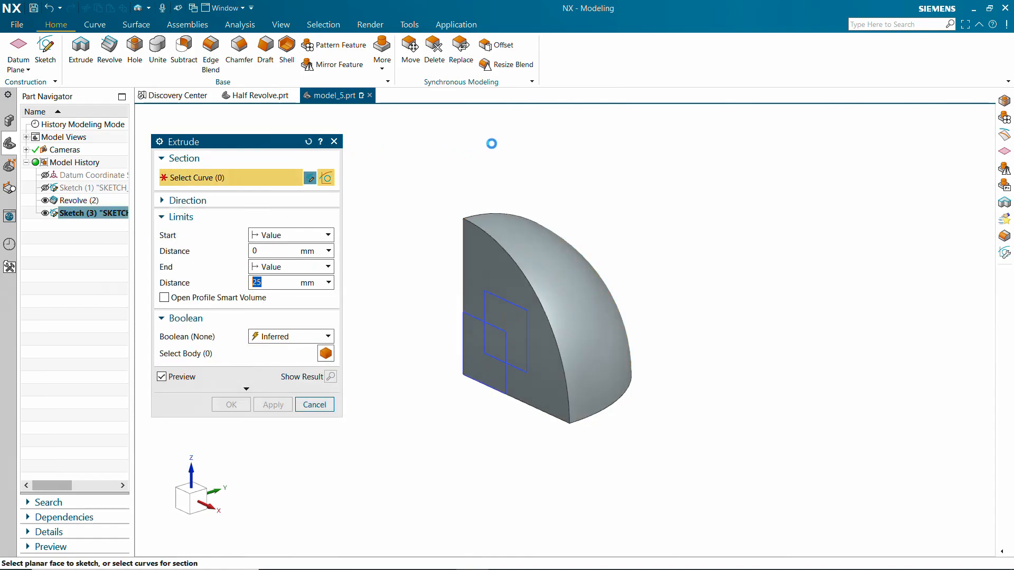
{"action": "left_click", "coordinate": [544, 116]}
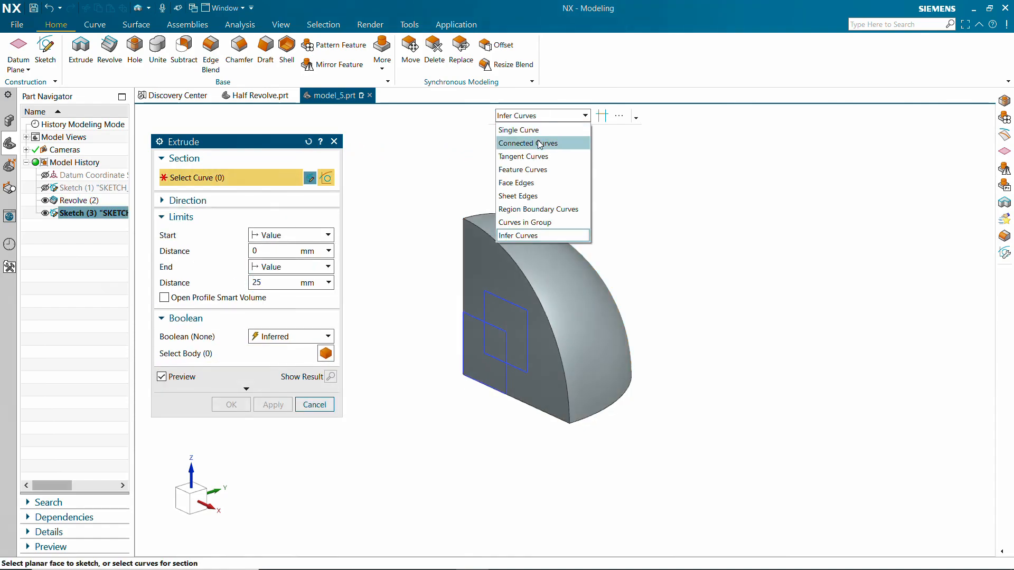
{"action": "left_click", "coordinate": [531, 142]}
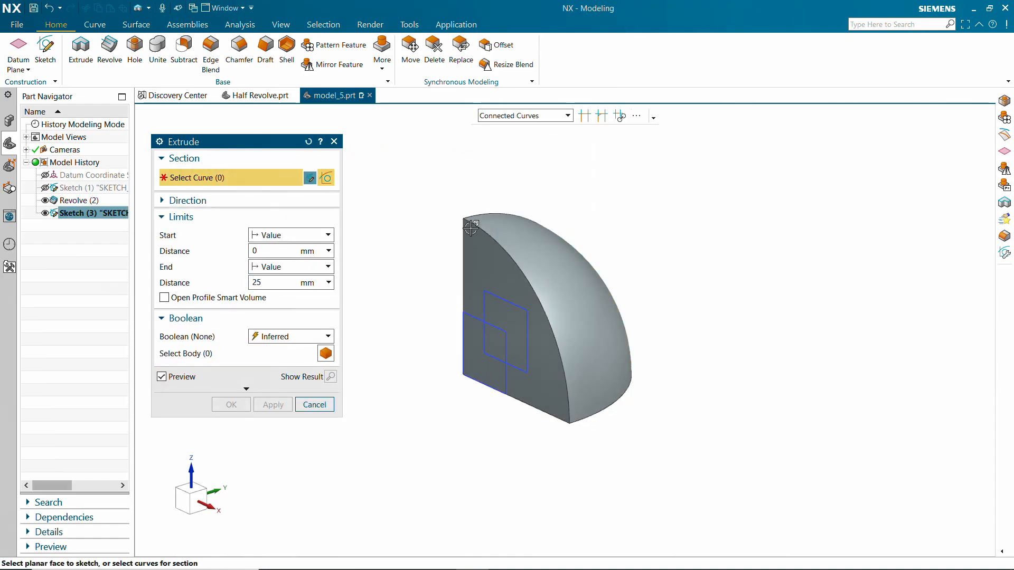
{"action": "left_click", "coordinate": [494, 295]}
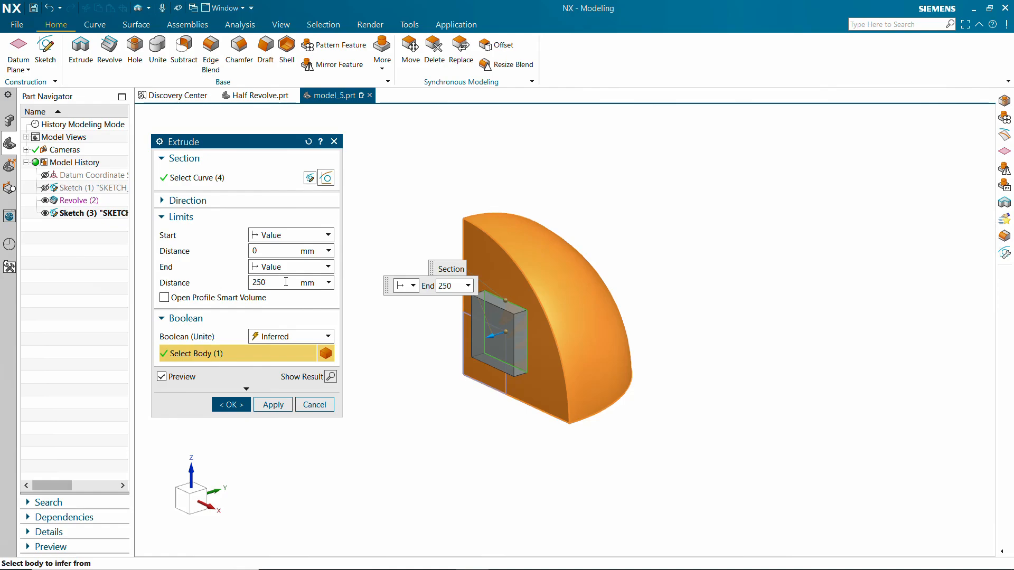
{"action": "left_click", "coordinate": [332, 377]}
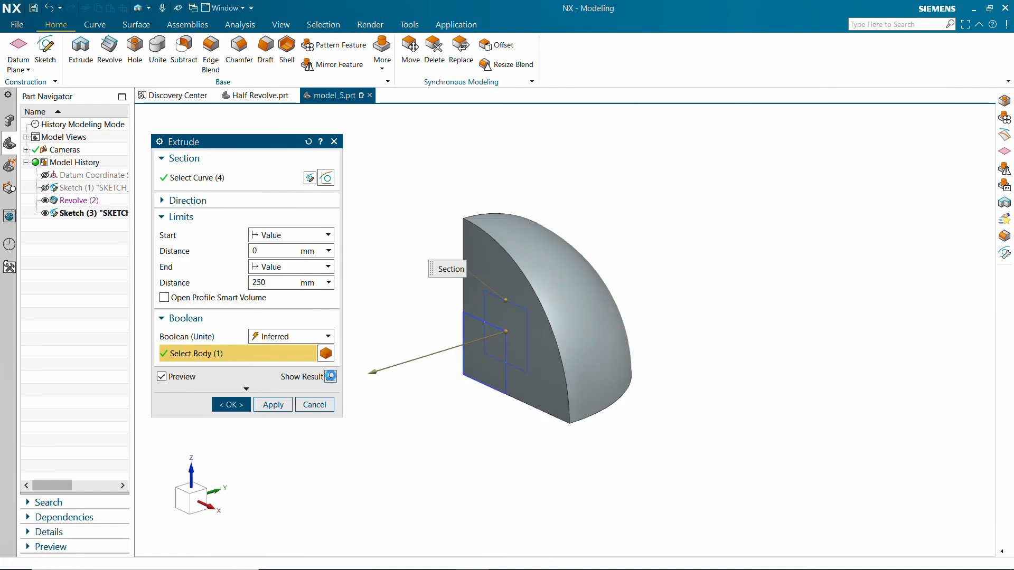
{"action": "left_click", "coordinate": [243, 406]}
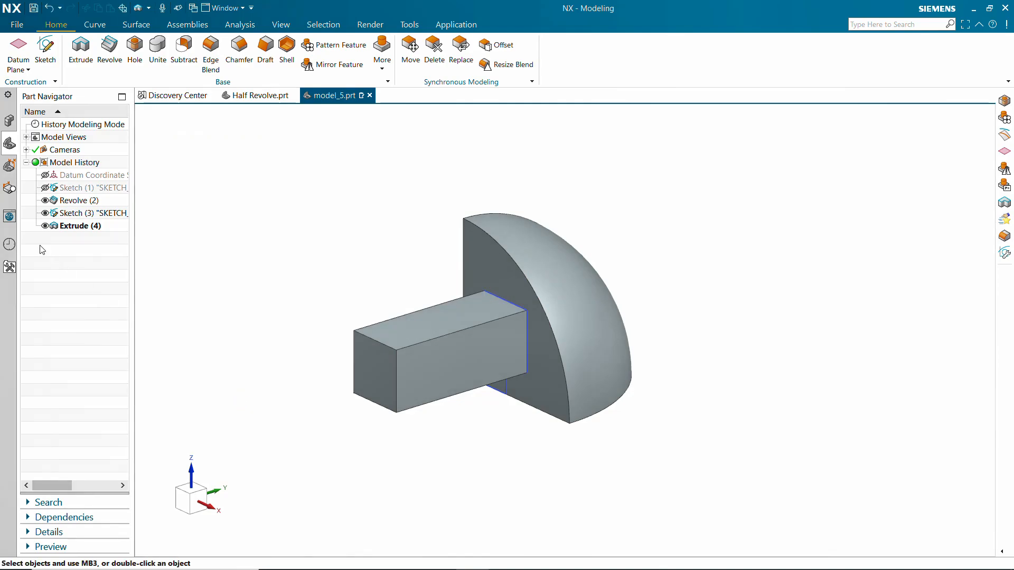
{"action": "left_click", "coordinate": [45, 214]}
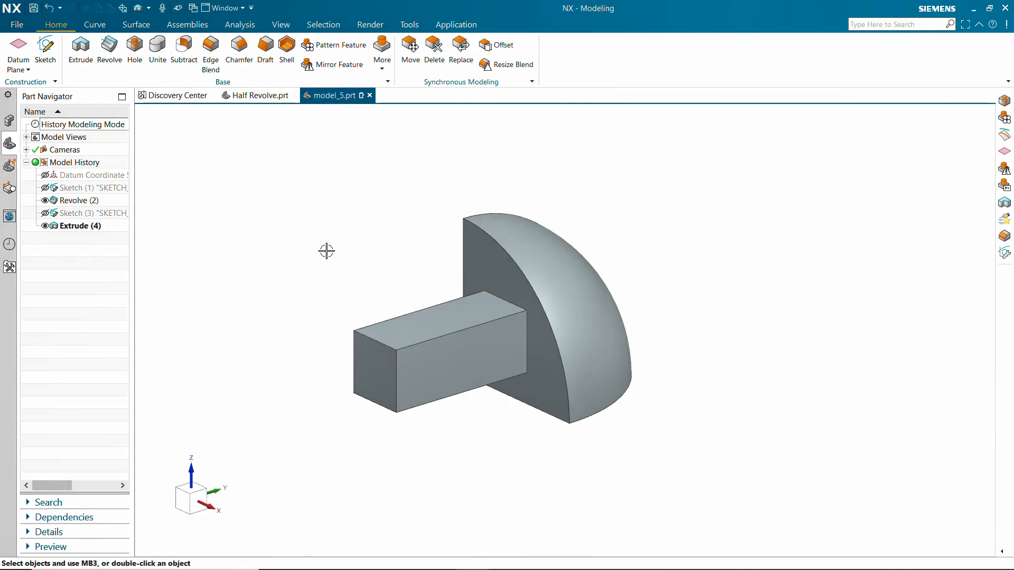
Step: Place a countersunk hole on the bar's long side face with 20 mm diameter, 27.5 mm countersink diameter and 50 mm depth
{"action": "middle_click_drag", "start_coordinate": [326, 252], "coordinate": [331, 324]}
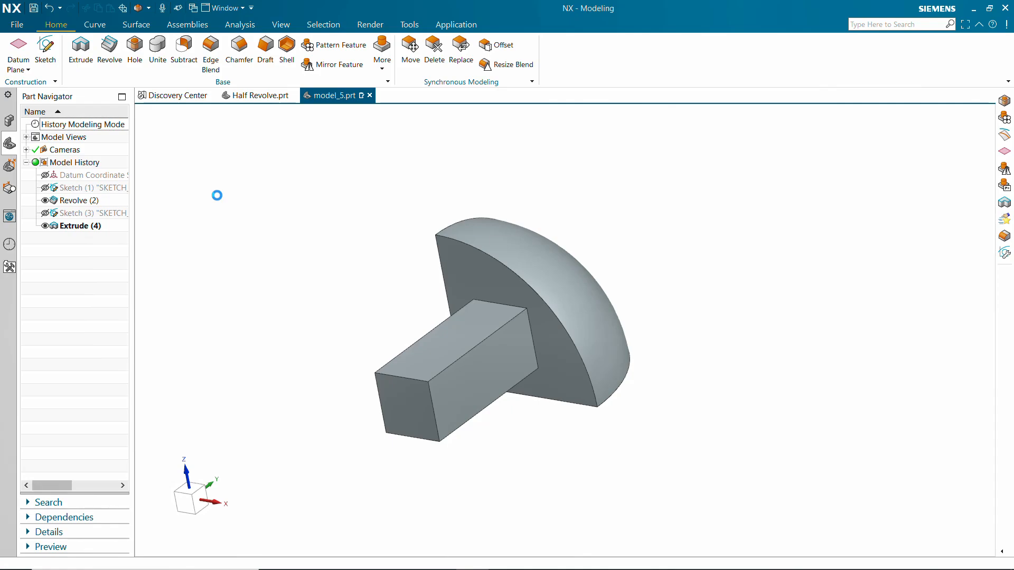
{"action": "left_click_drag", "start_coordinate": [214, 148], "coordinate": [186, 129]}
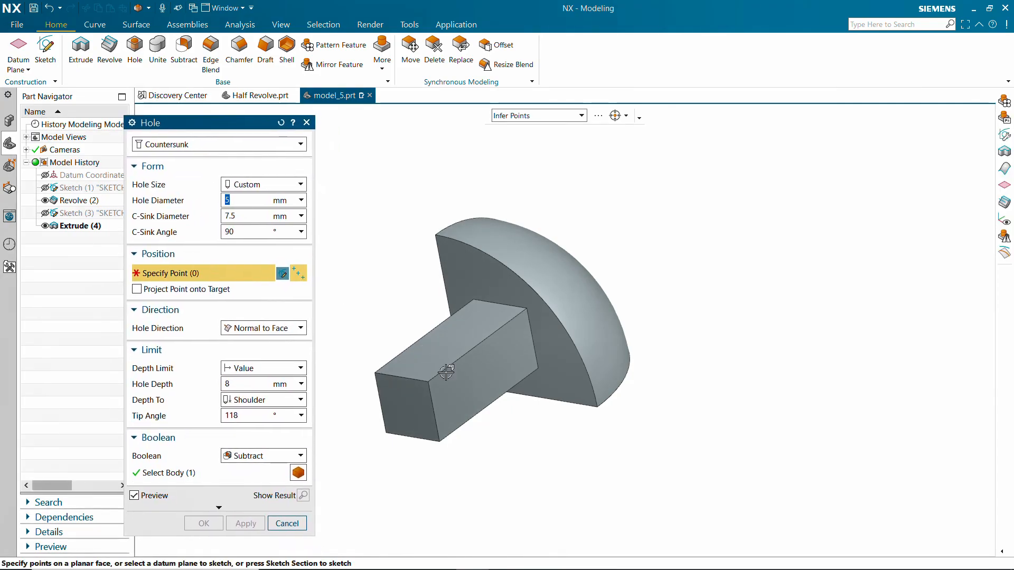
{"action": "left_click", "coordinate": [476, 379]}
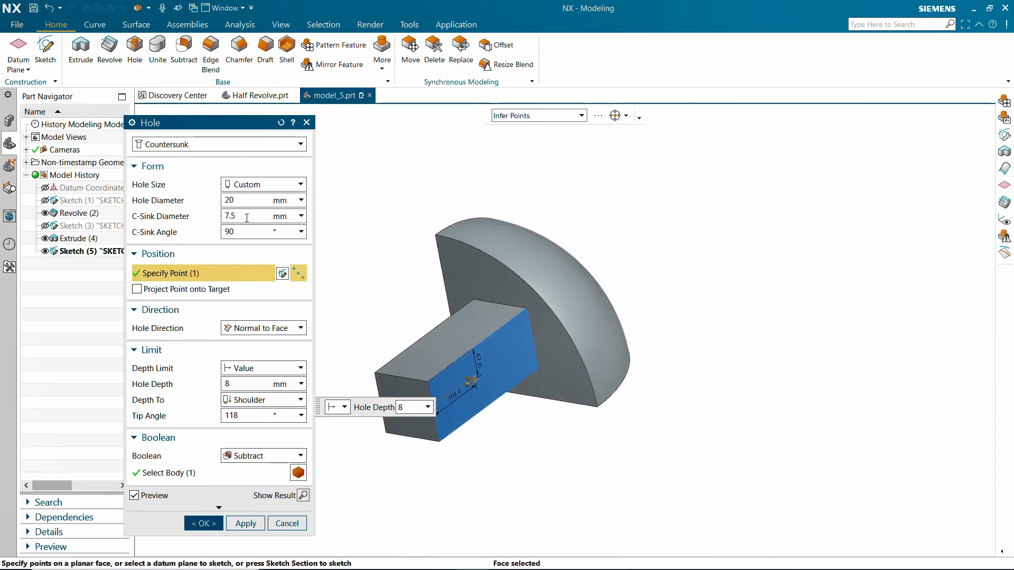
{"action": "left_click_drag", "start_coordinate": [238, 216], "coordinate": [221, 216]}
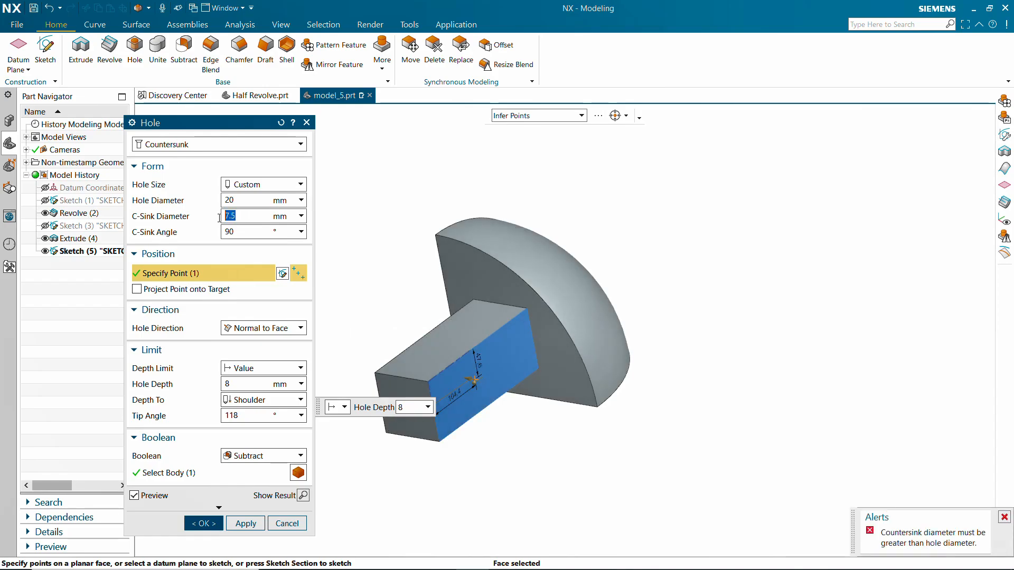
{"action": "type", "text": "27"}
{"action": "left_click", "coordinate": [247, 231]}
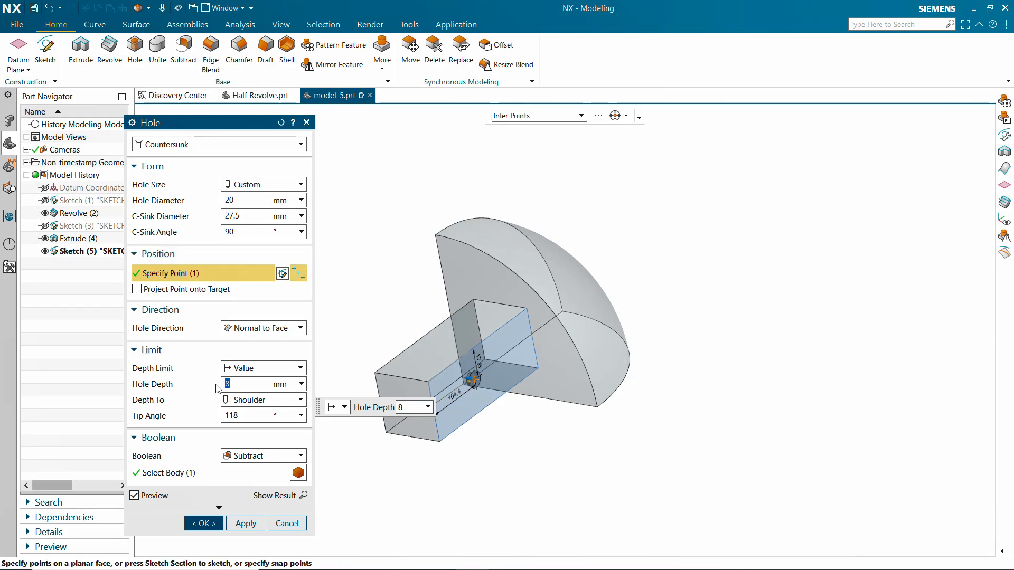
{"action": "left_click", "coordinate": [256, 416]}
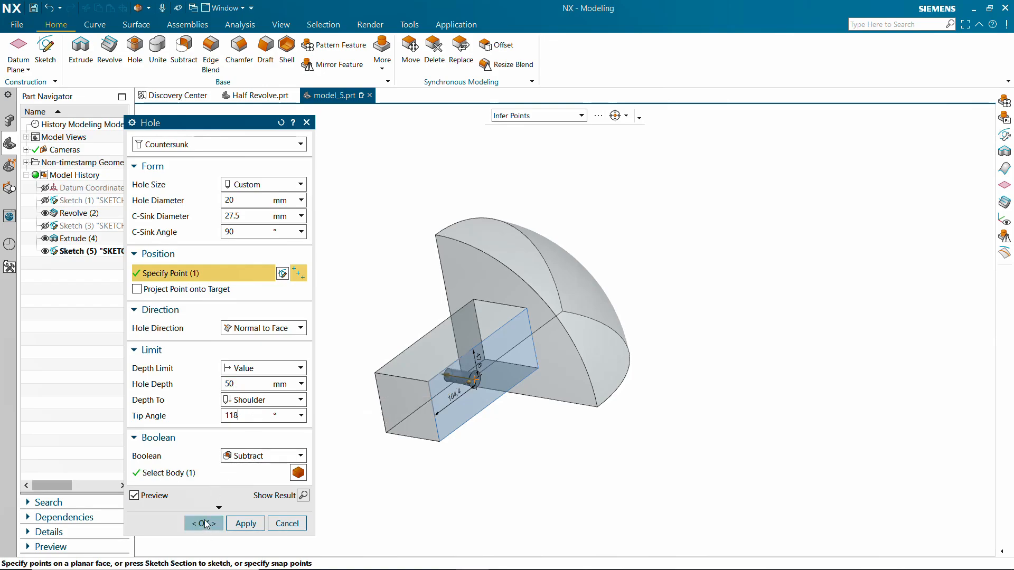
Step: Position the hole 100 mm from the bar's free end and 50 mm from its upper edge, and create it
{"action": "scroll", "coordinate": [457, 392], "scroll_direction": "up", "scroll_amount": 3}
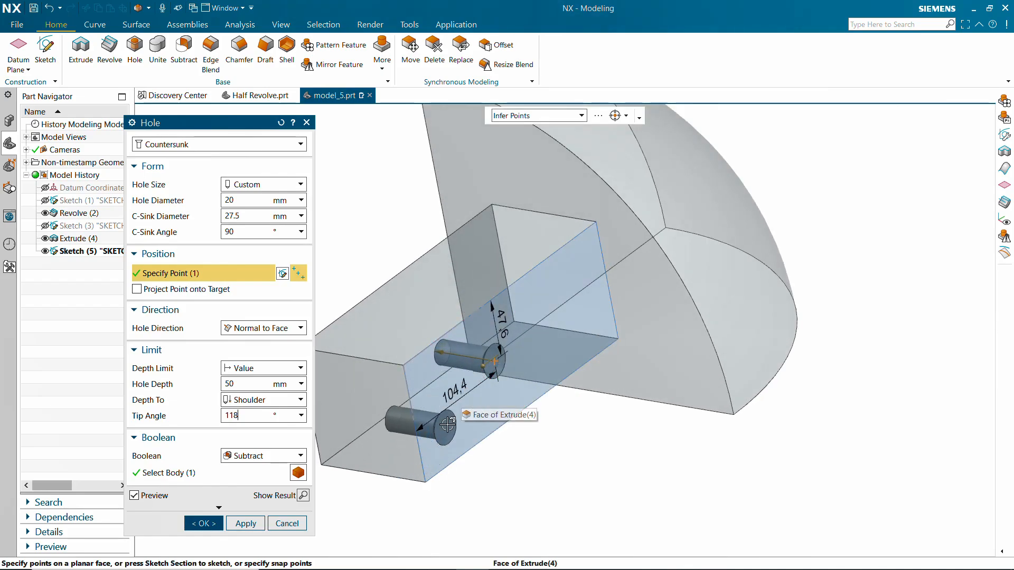
{"action": "double_click", "coordinate": [460, 392]}
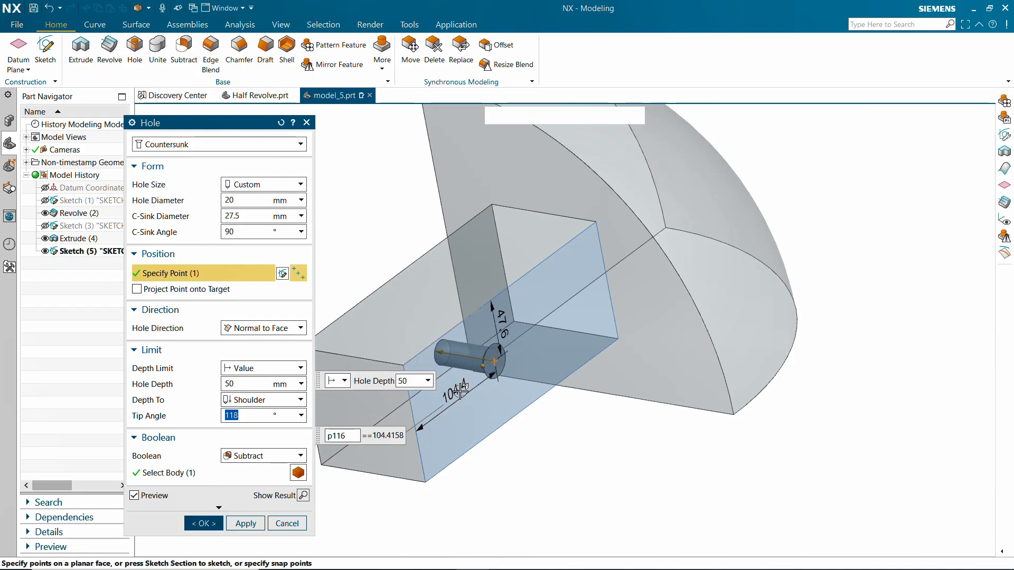
{"action": "type", "text": "1"}
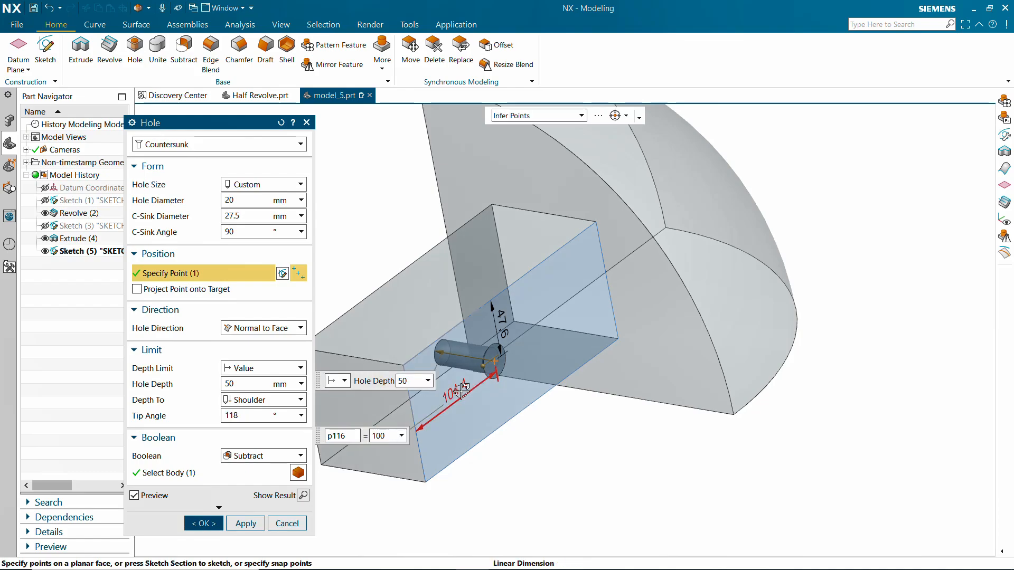
{"action": "type", "text": "00"}
{"action": "key", "text": "Return"}
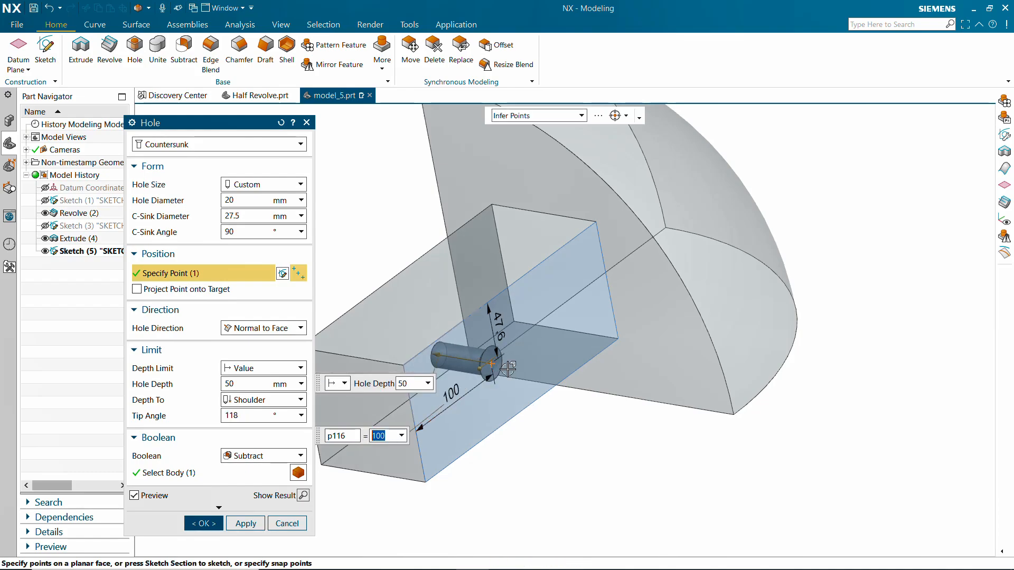
{"action": "double_click", "coordinate": [505, 321]}
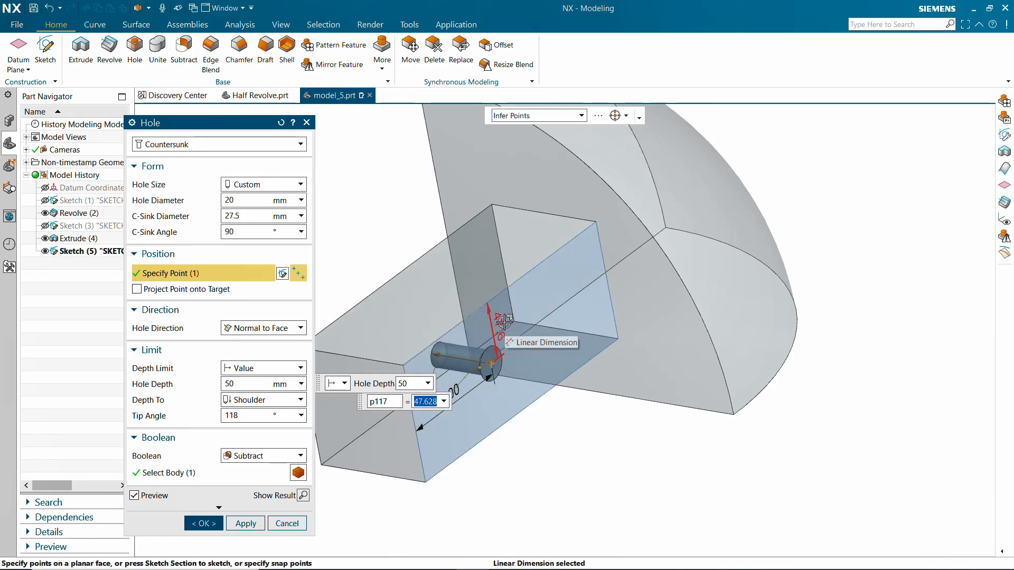
{"action": "type", "text": "50"}
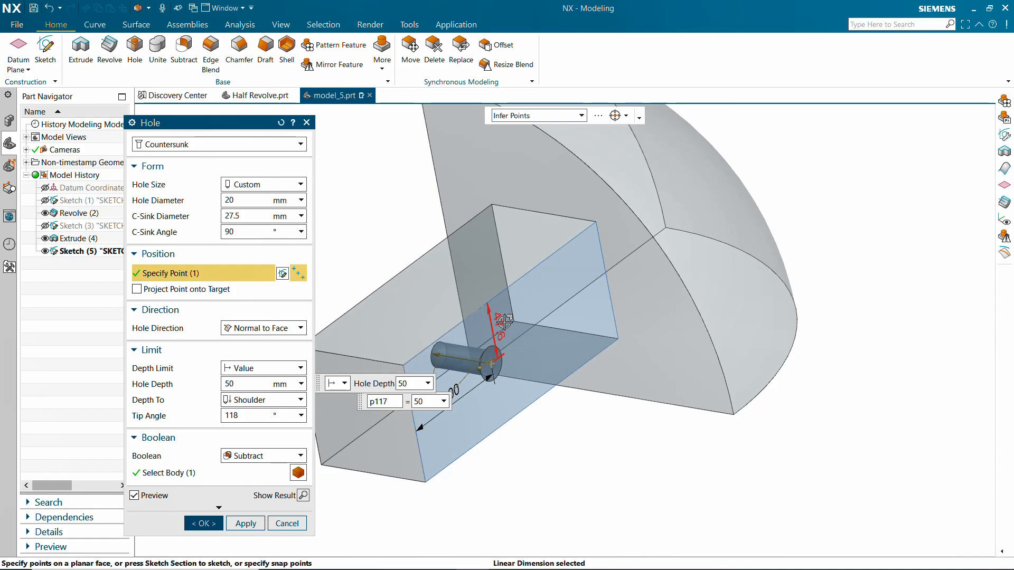
{"action": "key", "text": "Return"}
{"action": "left_click", "coordinate": [203, 524]}
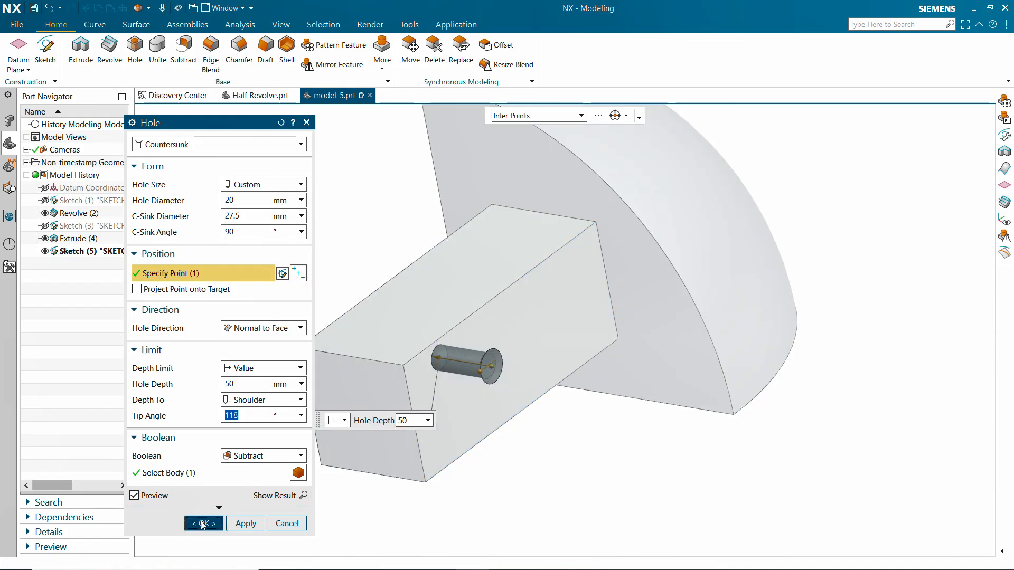
Step: Create a bisector datum plane between the revolved body's two flat vertical faces
{"action": "mouse_move", "coordinate": [552, 442]}
{"action": "middle_mouse_down"}
{"action": "mouse_move", "coordinate": [523, 423]}
{"action": "mouse_move", "coordinate": [516, 444]}
{"action": "mouse_move", "coordinate": [575, 445]}
{"action": "mouse_move", "coordinate": [559, 453]}
{"action": "middle_mouse_up"}
{"action": "scroll", "coordinate": [559, 453], "scroll_direction": "up", "scroll_amount": 2}
{"action": "scroll", "coordinate": [557, 451], "scroll_direction": "down", "scroll_amount": 4}
{"action": "middle_click_drag", "start_coordinate": [584, 444], "coordinate": [569, 464]}
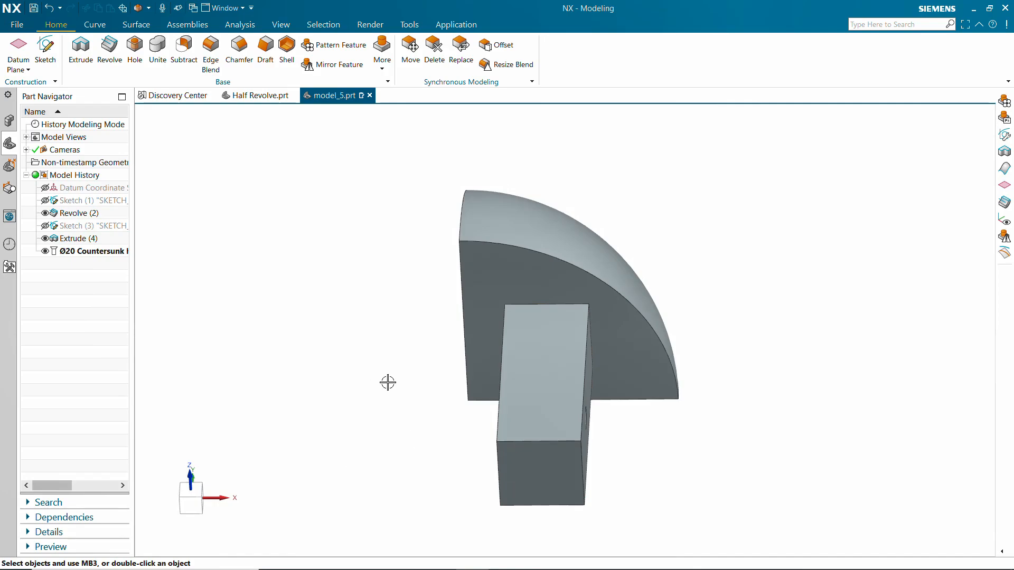
{"action": "mouse_move", "coordinate": [388, 382]}
{"action": "middle_mouse_down"}
{"action": "mouse_move", "coordinate": [416, 357]}
{"action": "mouse_move", "coordinate": [409, 378]}
{"action": "mouse_move", "coordinate": [400, 371]}
{"action": "middle_mouse_up"}
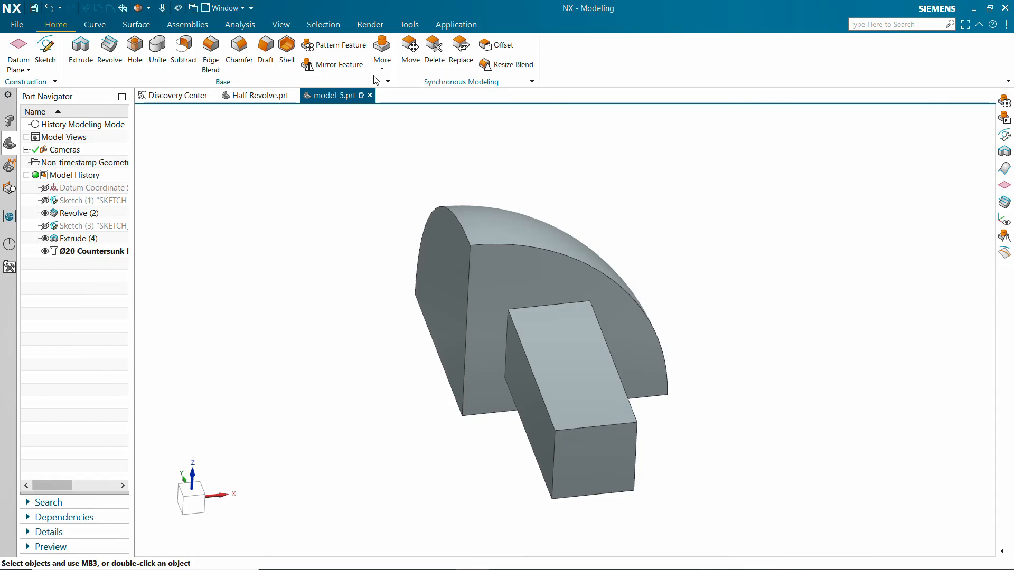
{"action": "left_click", "coordinate": [27, 70]}
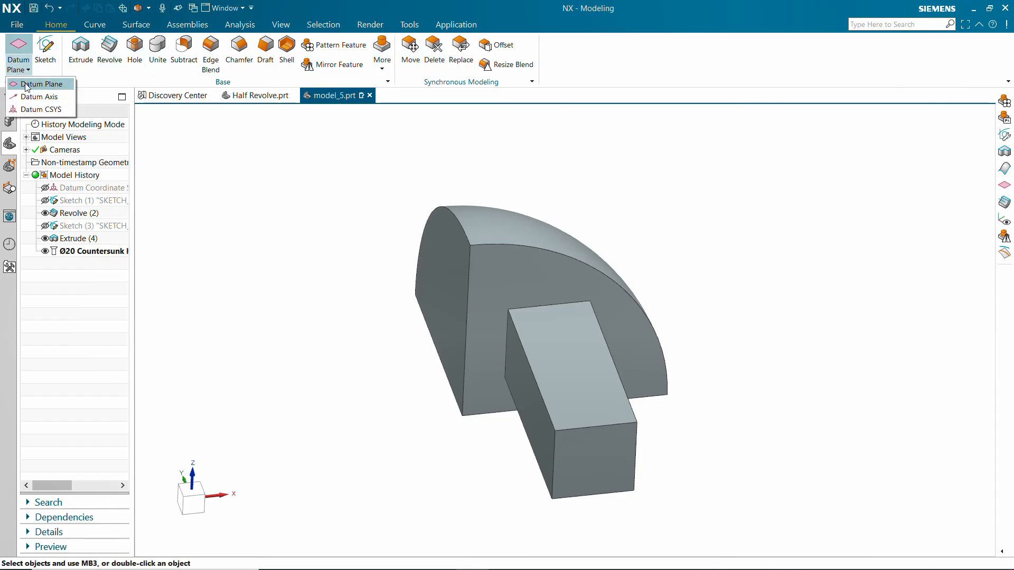
{"action": "left_click", "coordinate": [26, 84]}
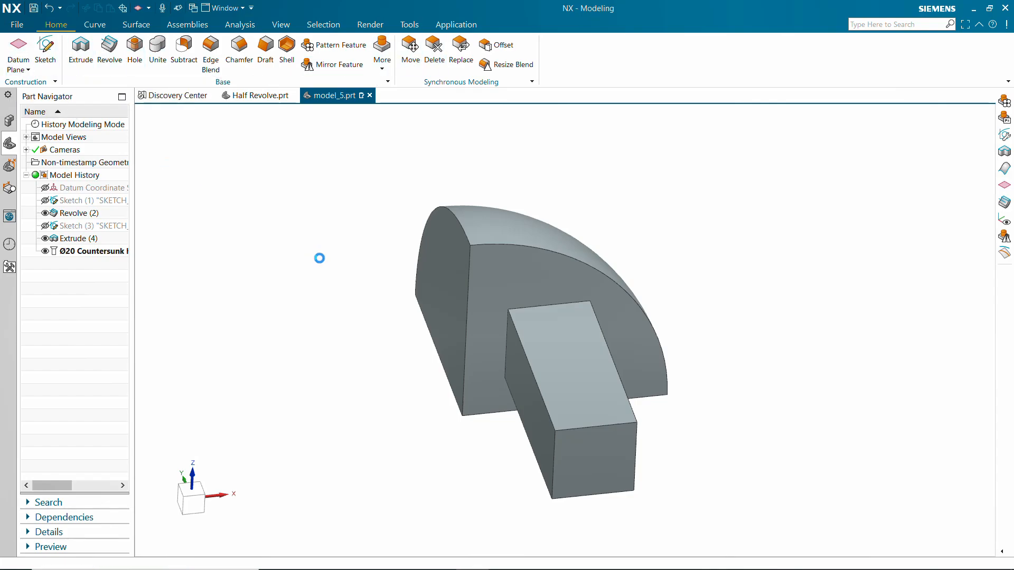
{"action": "left_click", "coordinate": [204, 147]}
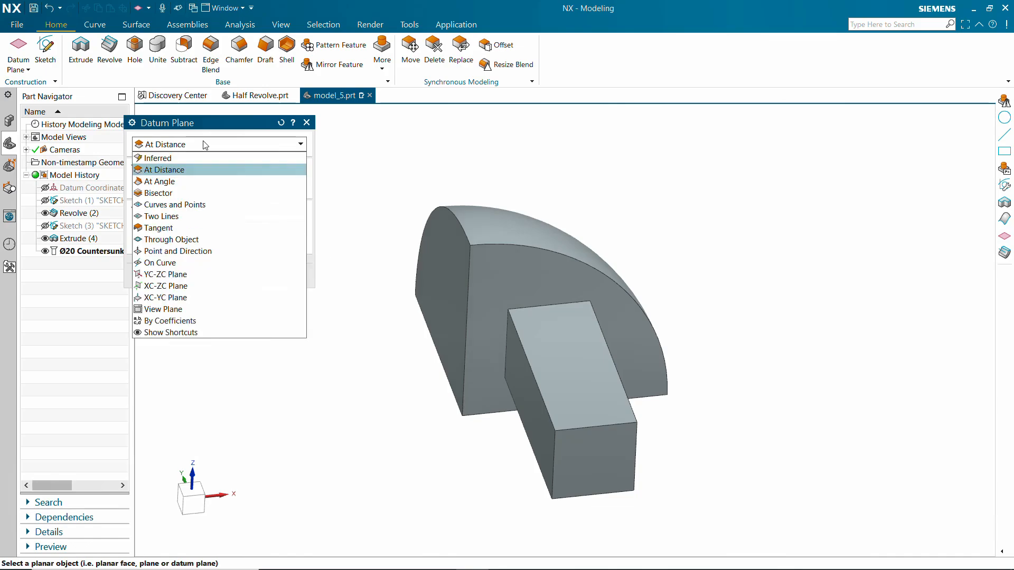
{"action": "left_click", "coordinate": [195, 190]}
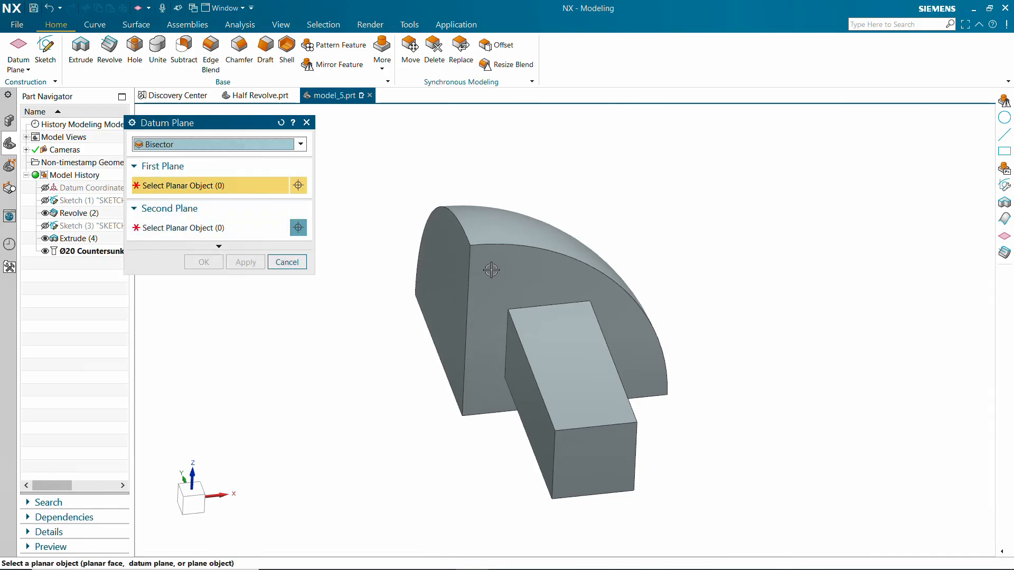
{"action": "left_click", "coordinate": [437, 264]}
{"action": "left_click", "coordinate": [442, 255]}
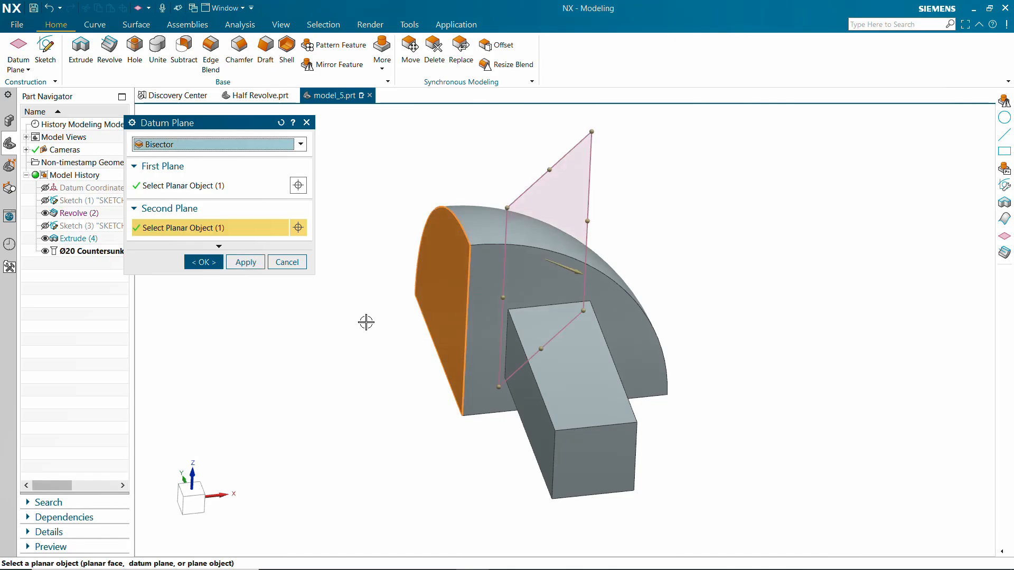
{"action": "left_click", "coordinate": [203, 263]}
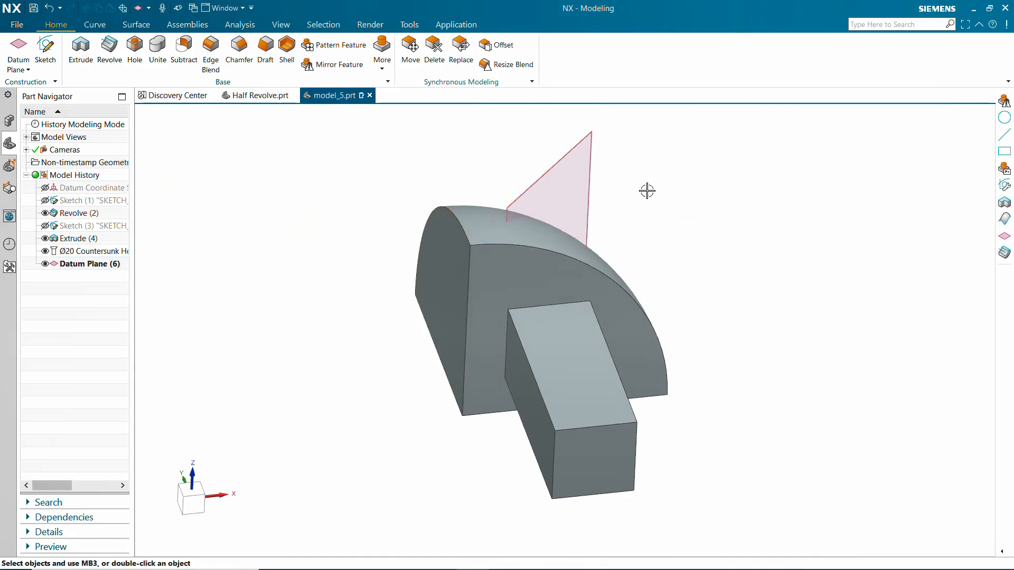
Step: Mirror the extruded bar and its countersunk hole about the bisector datum plane
{"action": "left_click", "coordinate": [346, 74]}
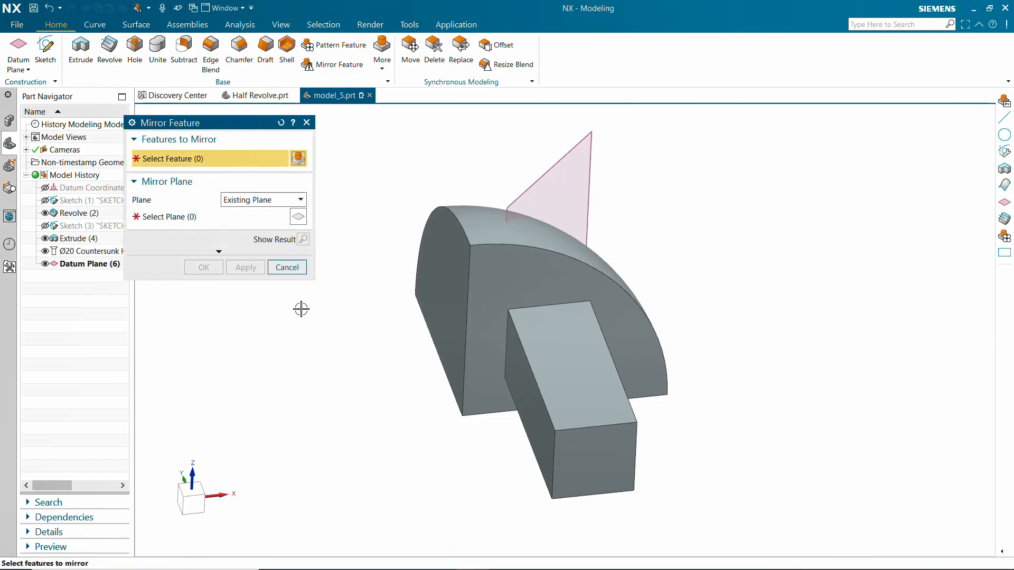
{"action": "left_click", "coordinate": [82, 238]}
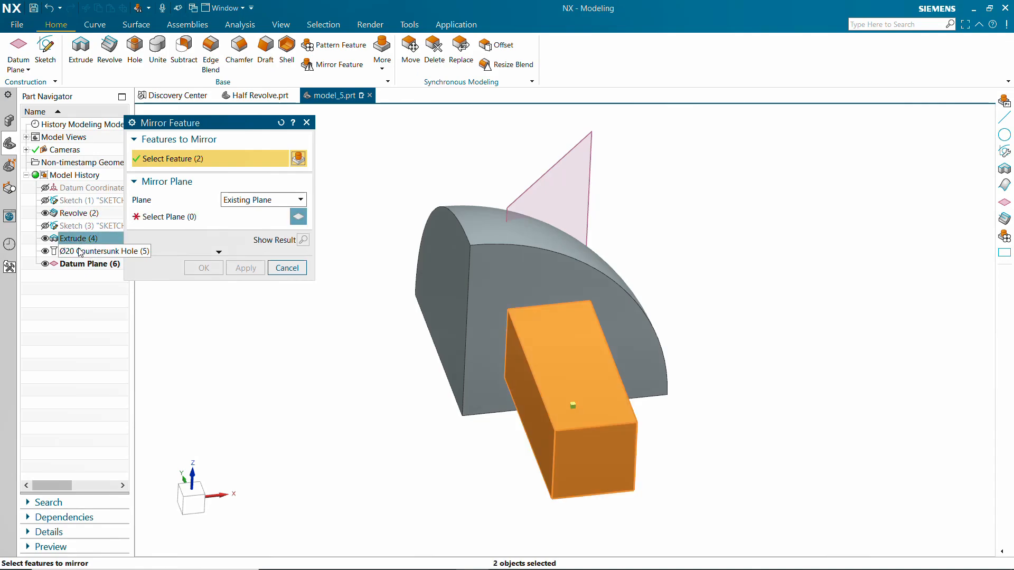
{"action": "left_click", "coordinate": [157, 220]}
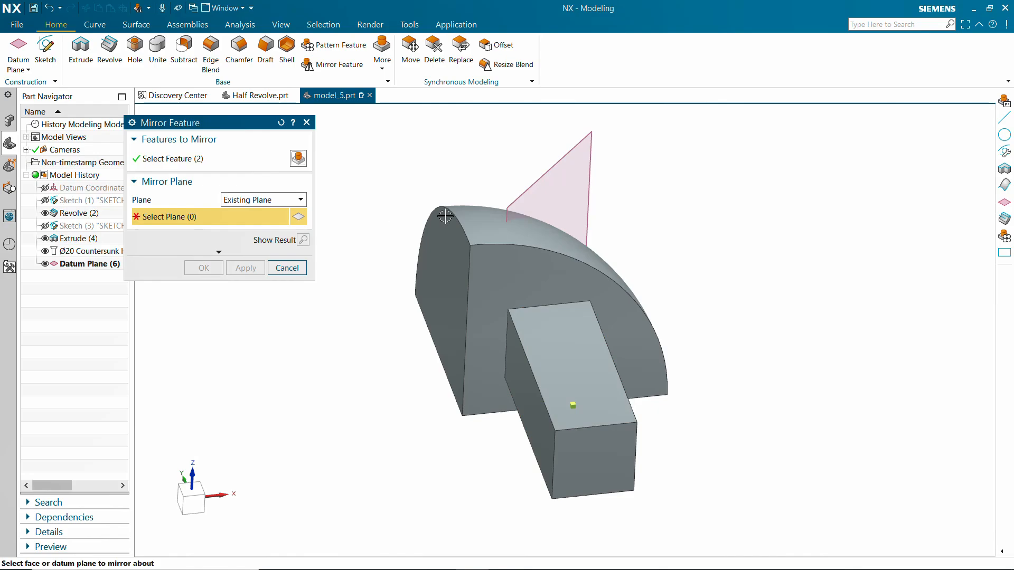
{"action": "left_click", "coordinate": [590, 158]}
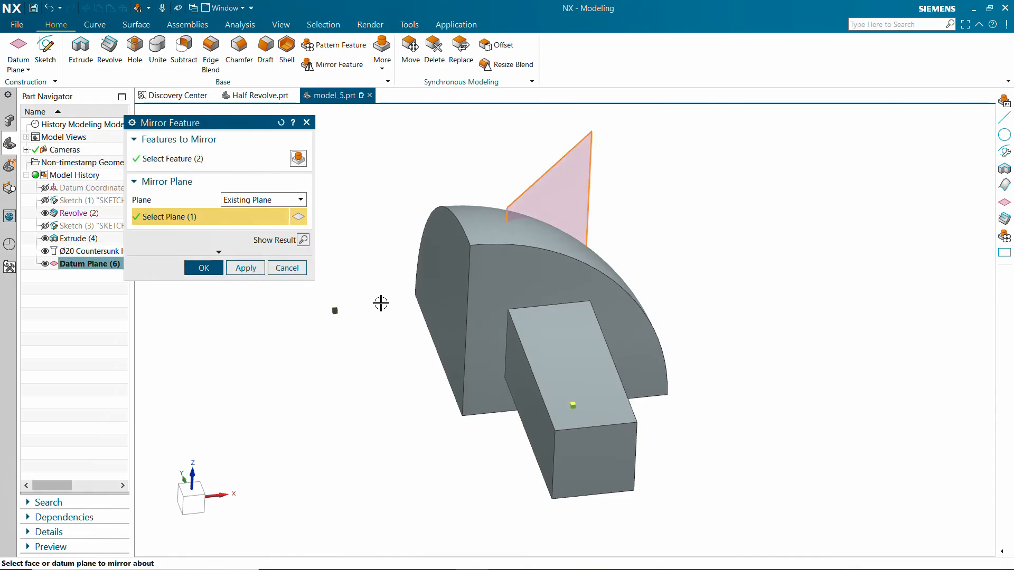
{"action": "left_click", "coordinate": [303, 241]}
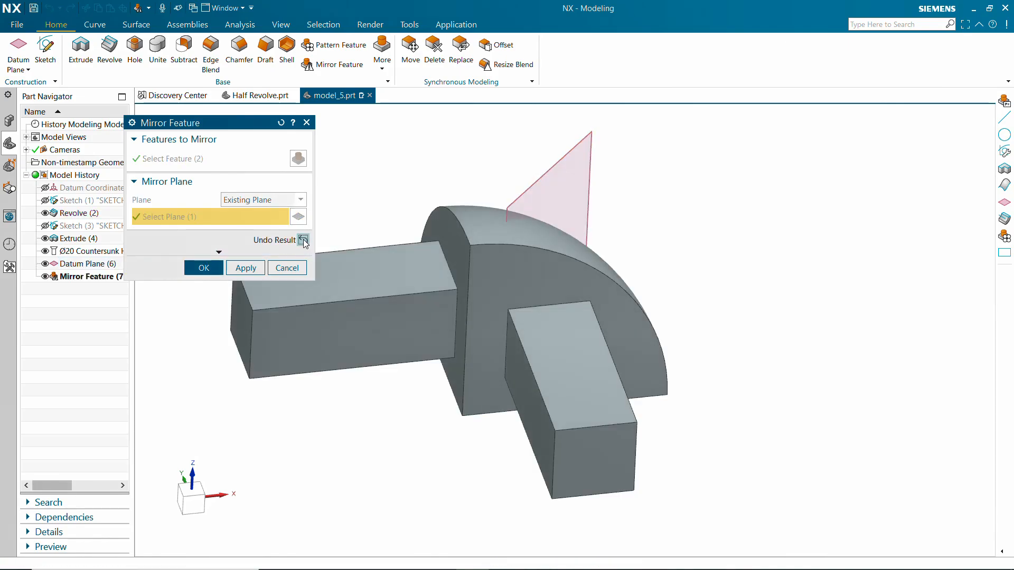
{"action": "left_click", "coordinate": [204, 268]}
{"action": "middle_click_drag", "start_coordinate": [444, 375], "coordinate": [460, 331]}
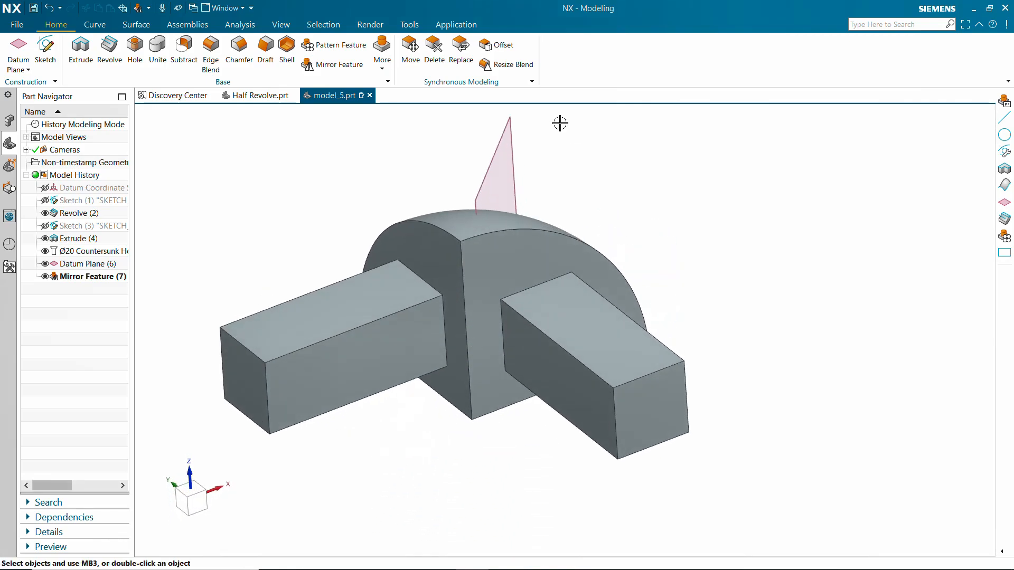
Step: Hide the existing bisector plane and create another bisector datum plane between the flat vertical face carrying the original bar and the revolved body's flat underside
{"action": "left_click", "coordinate": [45, 264]}
{"action": "left_click", "coordinate": [27, 70]}
{"action": "left_click", "coordinate": [40, 84]}
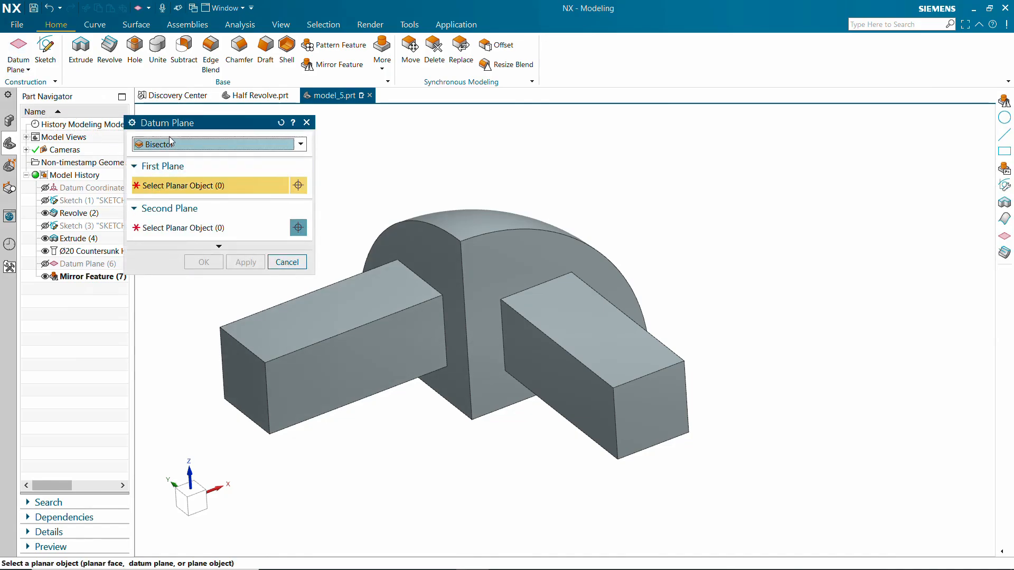
{"action": "left_click", "coordinate": [496, 360]}
{"action": "mouse_move", "coordinate": [491, 423]}
{"action": "middle_mouse_down"}
{"action": "mouse_move", "coordinate": [493, 369]}
{"action": "mouse_move", "coordinate": [492, 417]}
{"action": "middle_mouse_up"}
{"action": "left_click", "coordinate": [493, 417]}
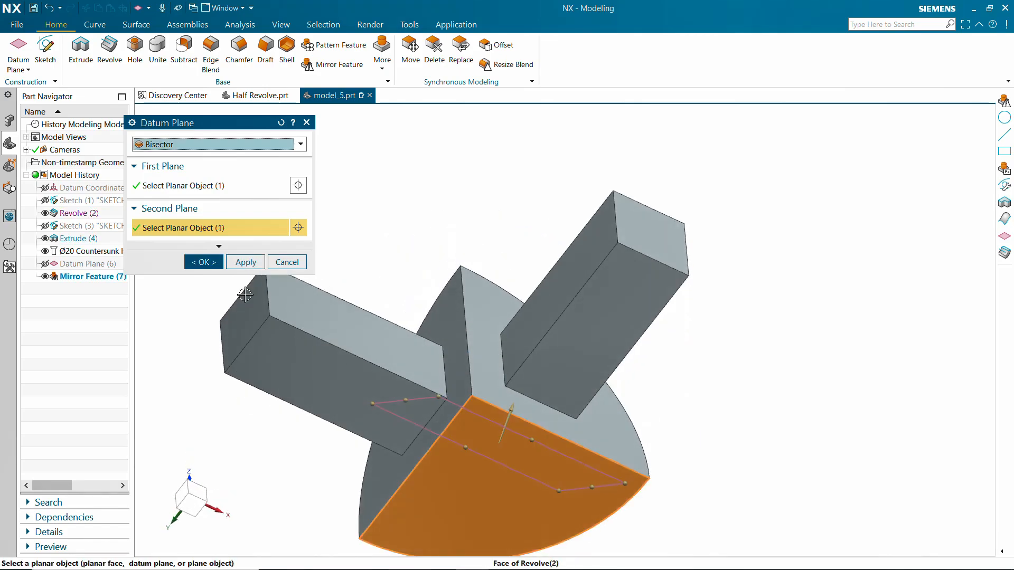
{"action": "left_click", "coordinate": [203, 262]}
Step: Mirror the original extruded bar and its countersunk hole about the new bisector datum plane to add a bar on the underside
{"action": "scroll", "coordinate": [430, 229], "scroll_direction": "down", "scroll_amount": 3}
{"action": "middle_click_drag", "start_coordinate": [430, 229], "coordinate": [412, 293]}
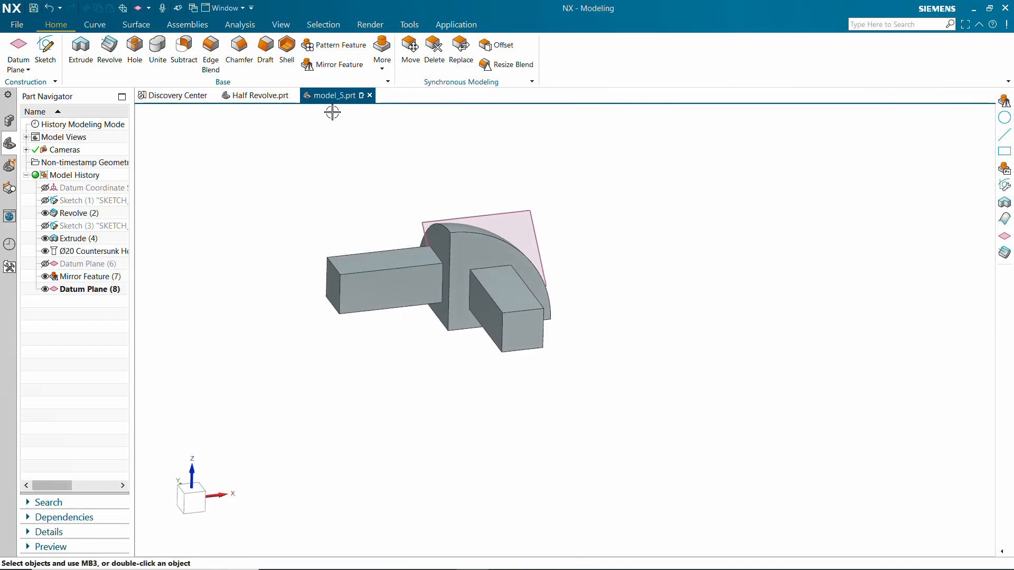
{"action": "left_click", "coordinate": [337, 64]}
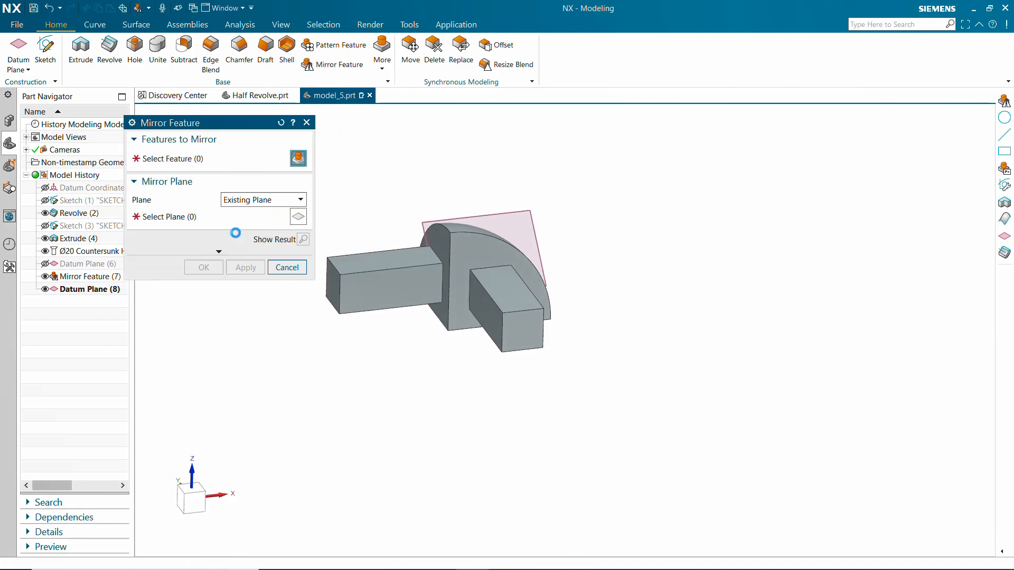
{"action": "left_click", "coordinate": [71, 238]}
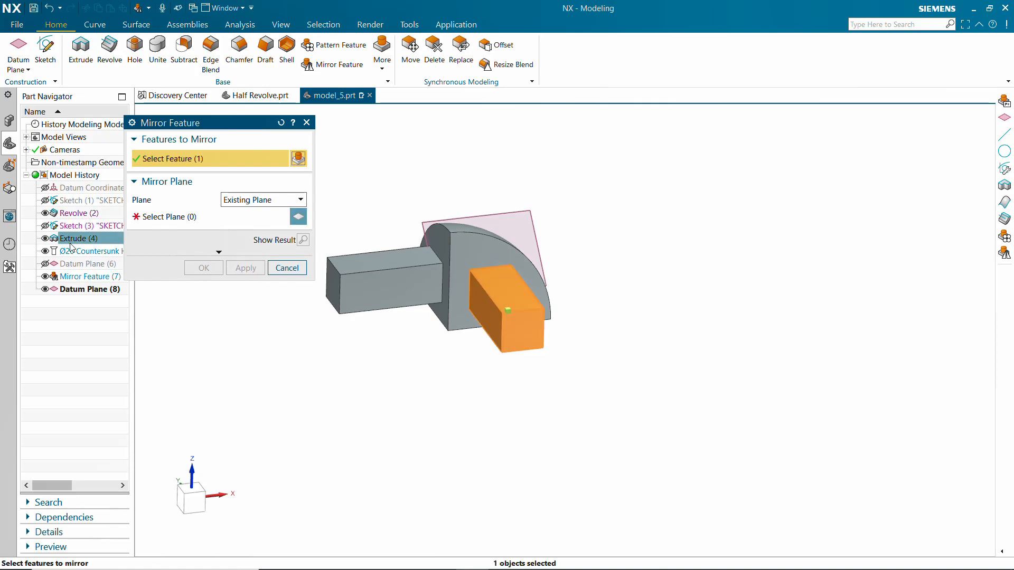
{"action": "left_click", "coordinate": [152, 221]}
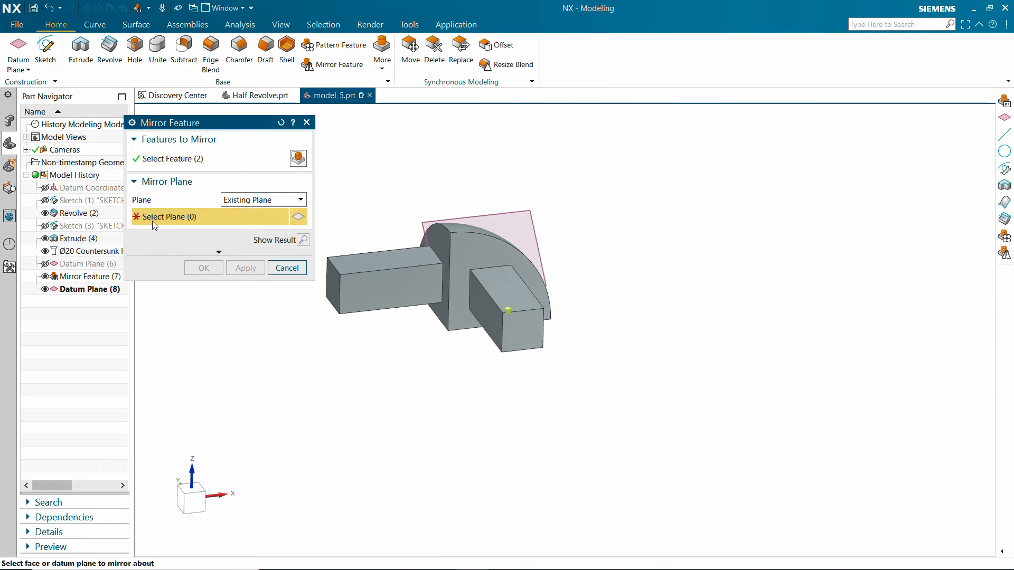
{"action": "left_click", "coordinate": [512, 220]}
{"action": "left_click", "coordinate": [223, 267]}
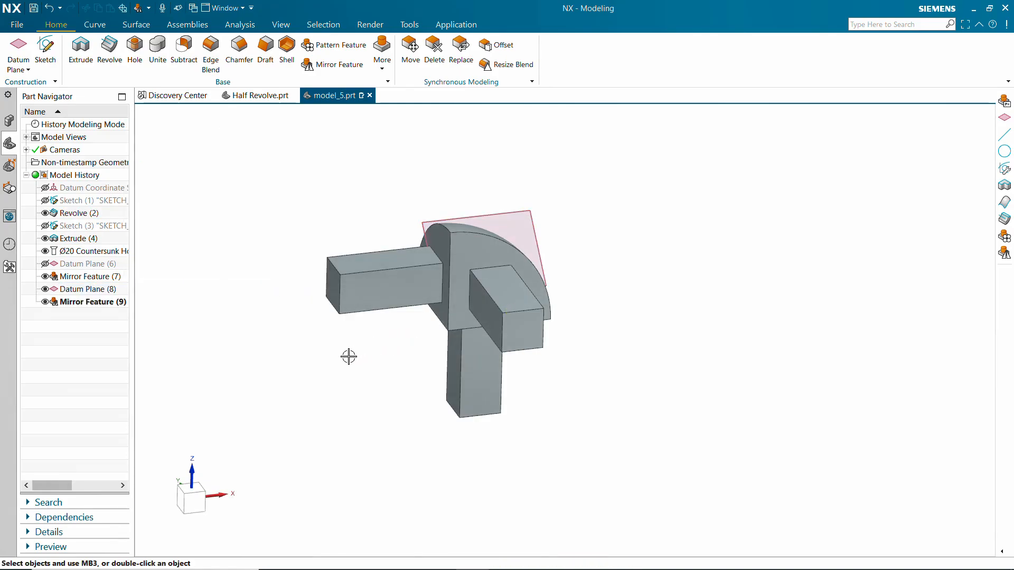
Step: Hide the second bisector datum plane so only the solid model is displayed
{"action": "middle_click_drag", "start_coordinate": [349, 356], "coordinate": [229, 360]}
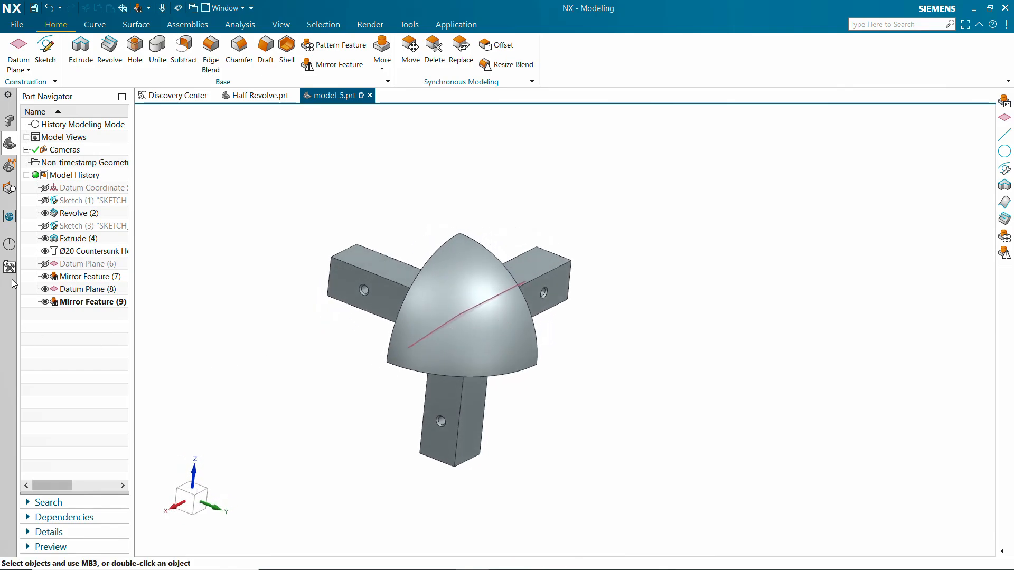
{"action": "left_click", "coordinate": [44, 290]}
{"action": "middle_click_drag", "start_coordinate": [412, 334], "coordinate": [387, 350]}
{"action": "scroll", "coordinate": [374, 344], "scroll_direction": "up", "scroll_amount": 3}
{"action": "scroll", "coordinate": [389, 332], "scroll_direction": "up", "scroll_amount": 3}
{"action": "scroll", "coordinate": [389, 333], "scroll_direction": "down", "scroll_amount": 5}
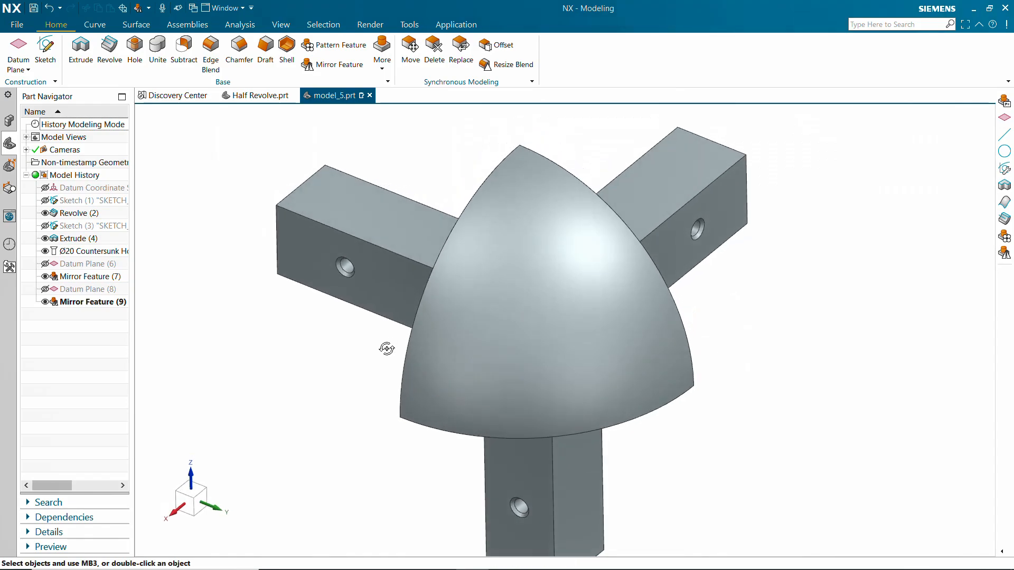
{"action": "scroll", "coordinate": [387, 349], "scroll_direction": "up", "scroll_amount": 2}
{"action": "scroll", "coordinate": [383, 349], "scroll_direction": "down", "scroll_amount": 2}
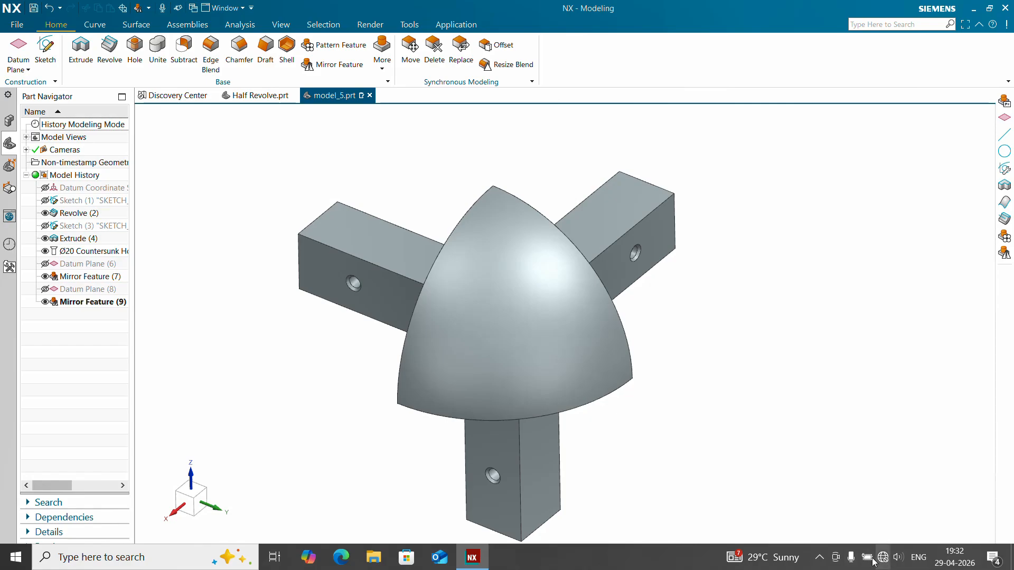
{"action": "left_click", "coordinate": [820, 559]}
{"action": "left_click", "coordinate": [794, 532]}
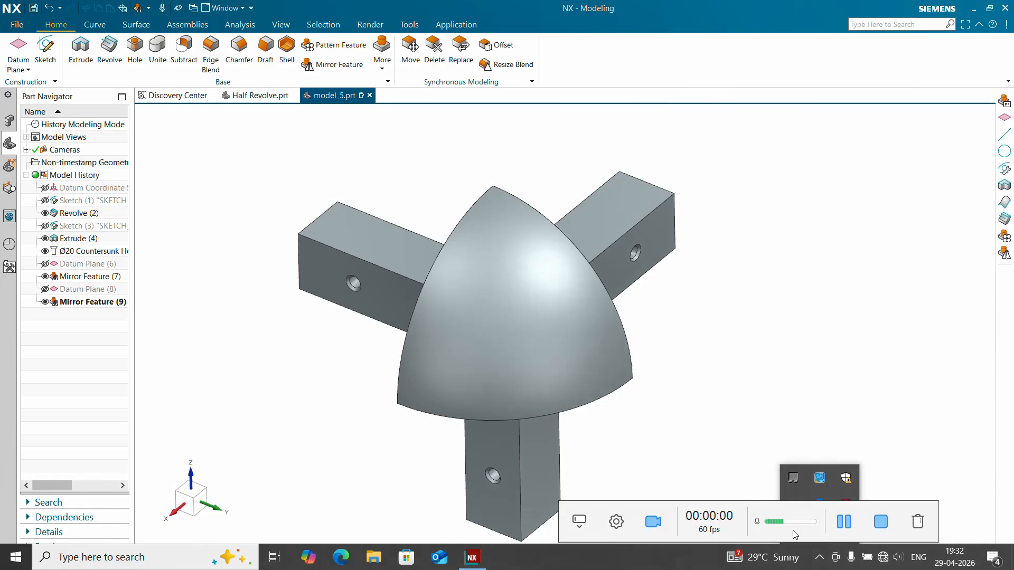